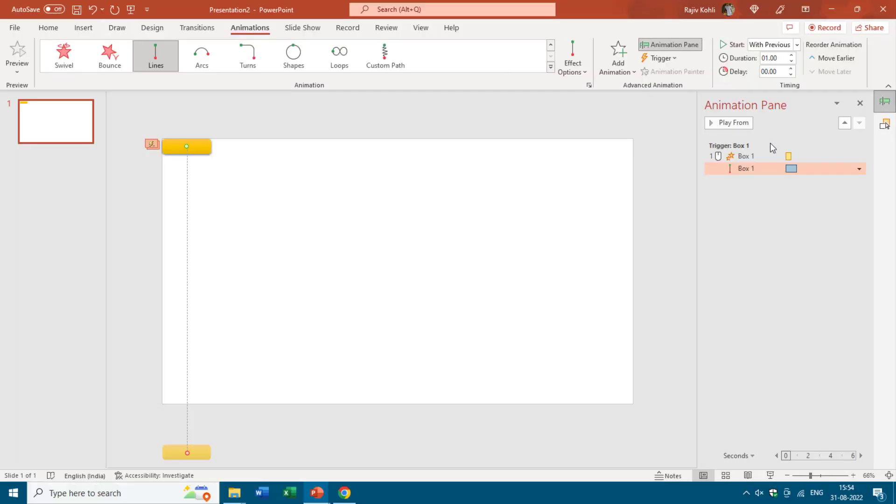
Raise the fall animation's delay to 00.50 seconds
left_click(791, 69)
left_click(792, 69)
Add a Half Spin emphasis animation to the yellow bar
left_click(202, 150)
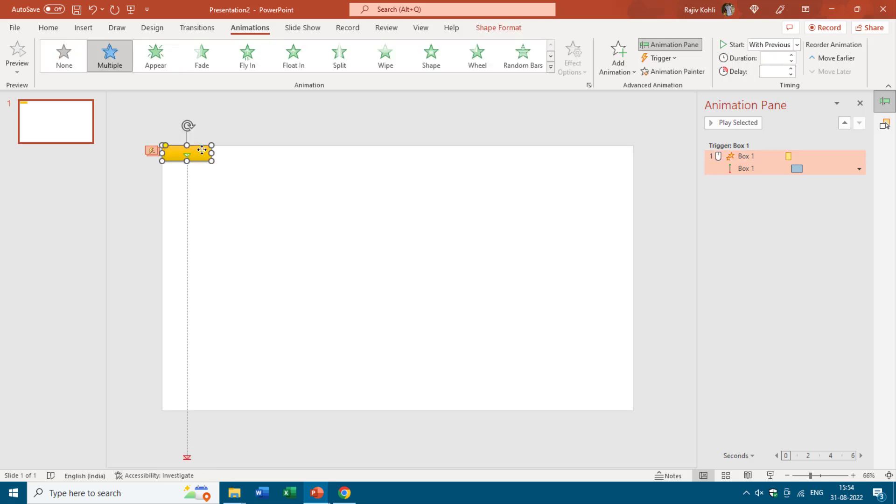
left_click(627, 68)
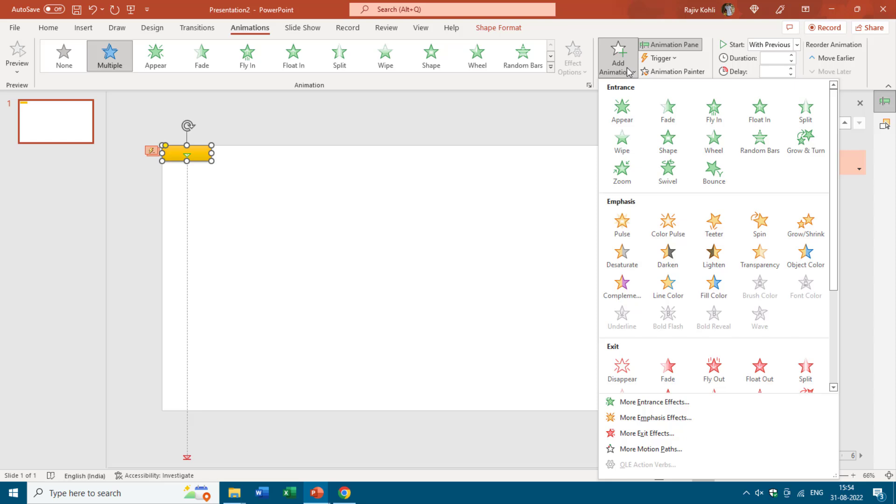
left_click(772, 229)
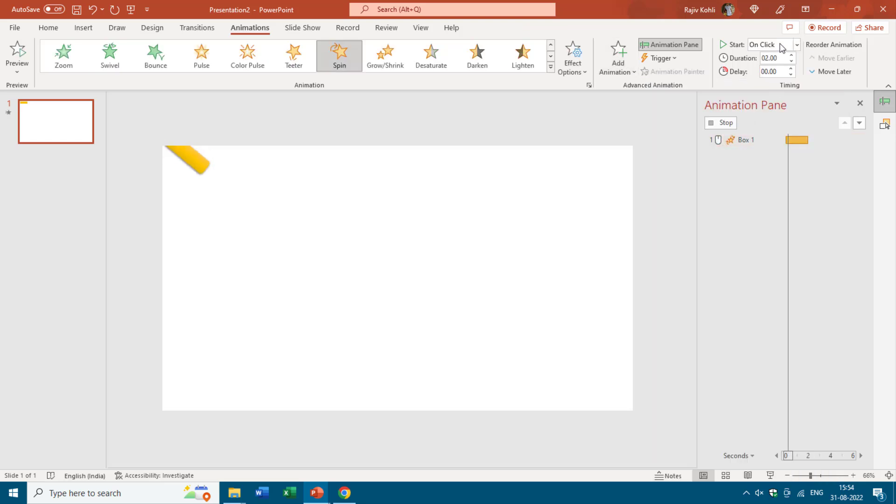
left_click(574, 64)
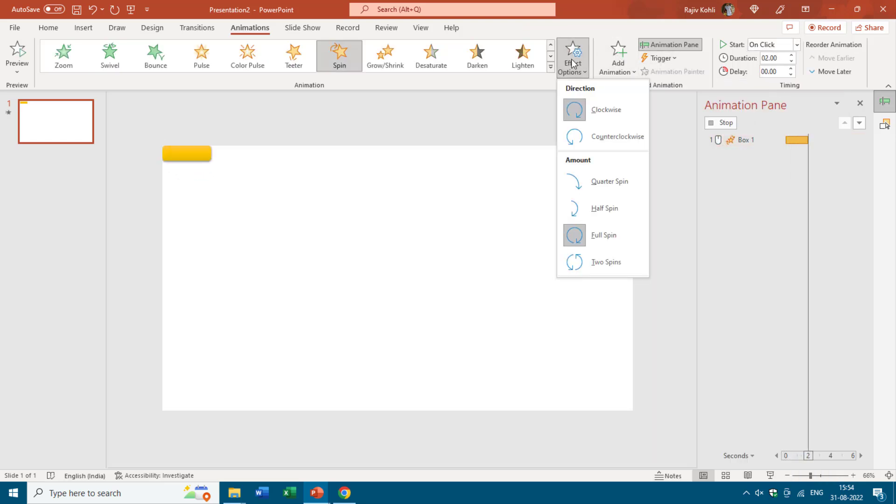
left_click(602, 208)
Trigger the spin on clicking Box 1, running 1 second With Previous, then start the slide show
left_click(671, 58)
mouse_move(679, 74)
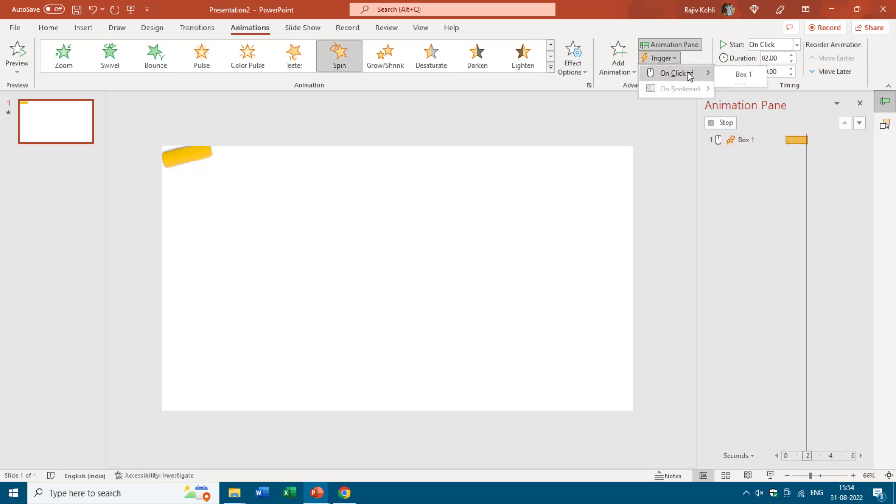
left_click(730, 74)
left_click(779, 58)
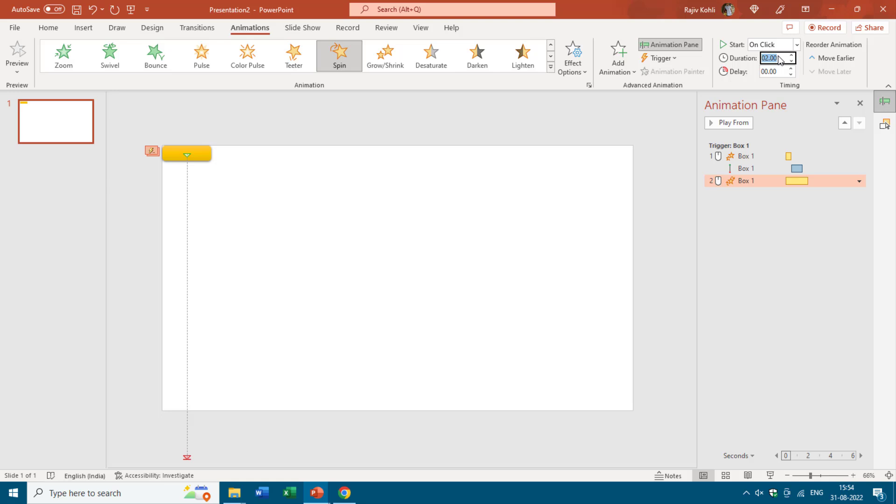
type("1")
key("Return")
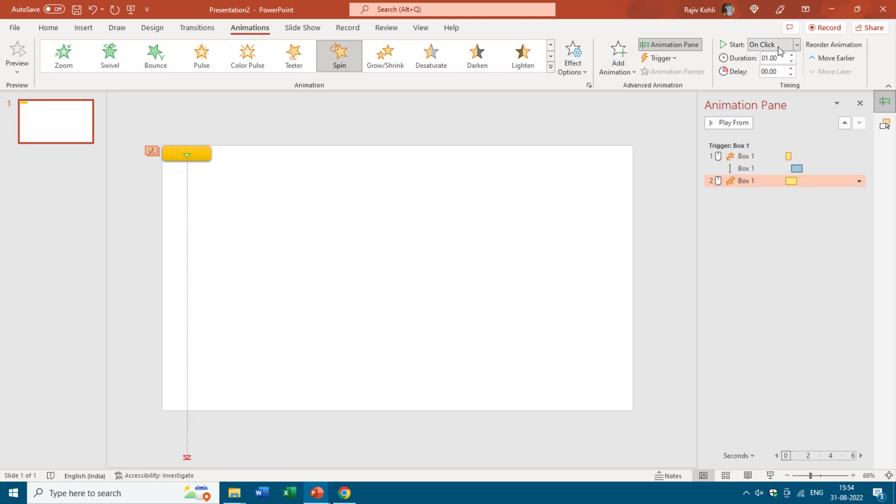
left_click(777, 45)
left_click(776, 73)
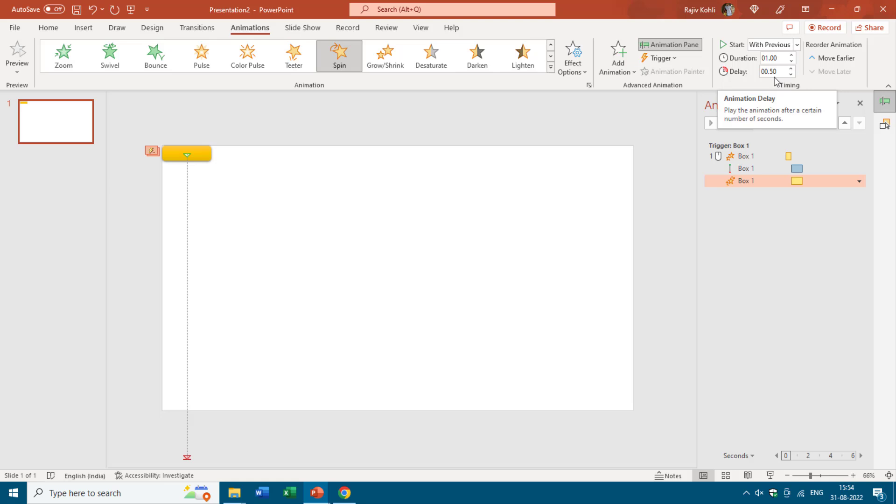
left_click(771, 476)
Click the bar in the slide show to watch it spin and fall, then exit with Esc
left_click(61, 16)
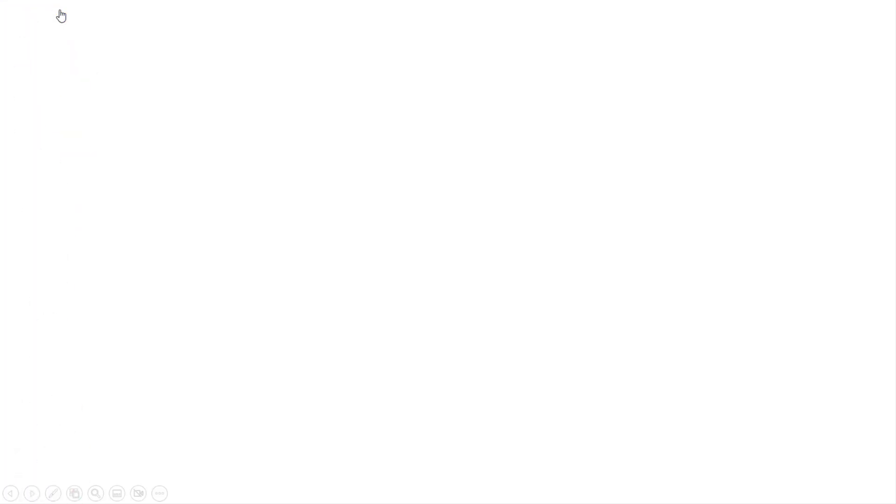
key("Escape")
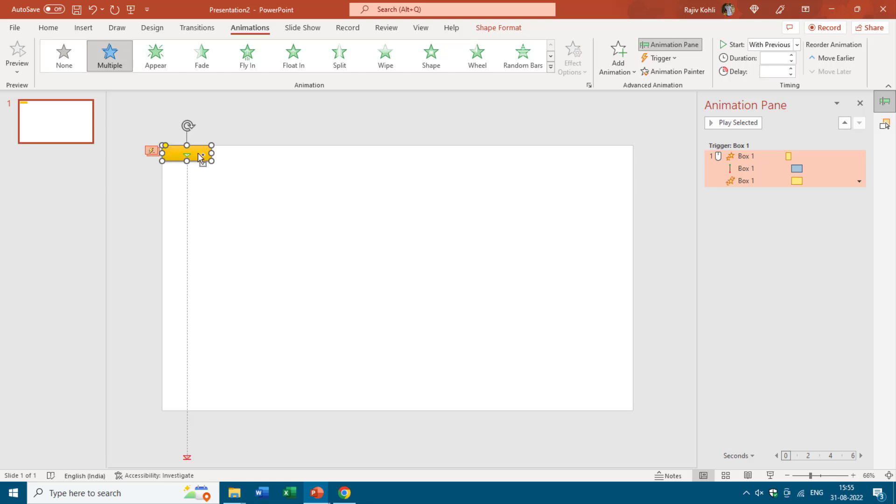
Duplicate the bar down the left edge with a Ctrl+drag copy and six Ctrl+D presses
left_click_drag(201, 156, 201, 176)
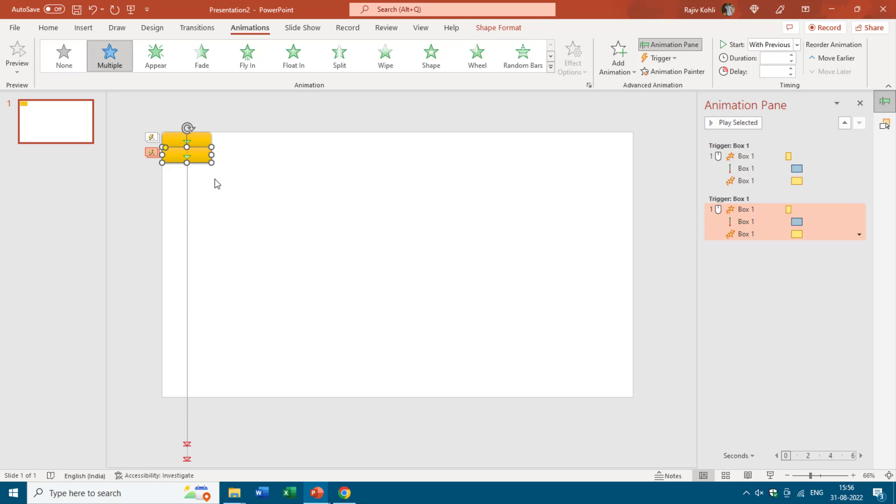
key("ctrl+d")
key("ctrl+d")
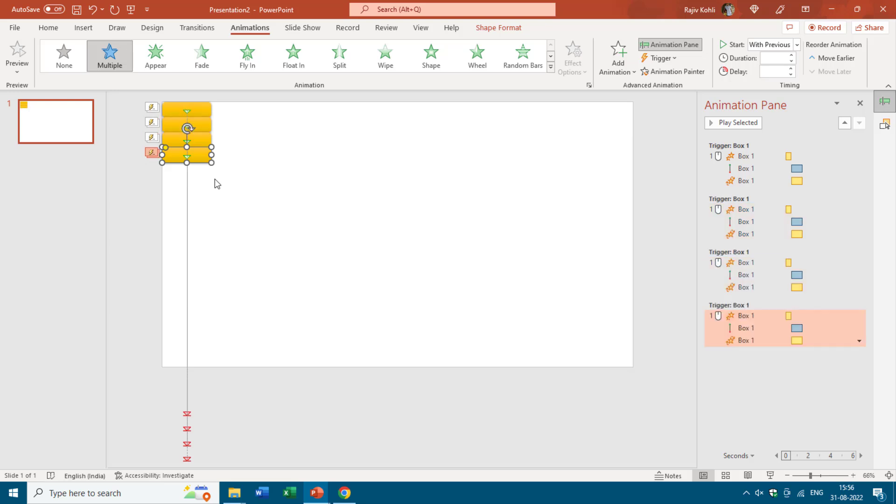
key("ctrl+d")
key("ctrl+d")
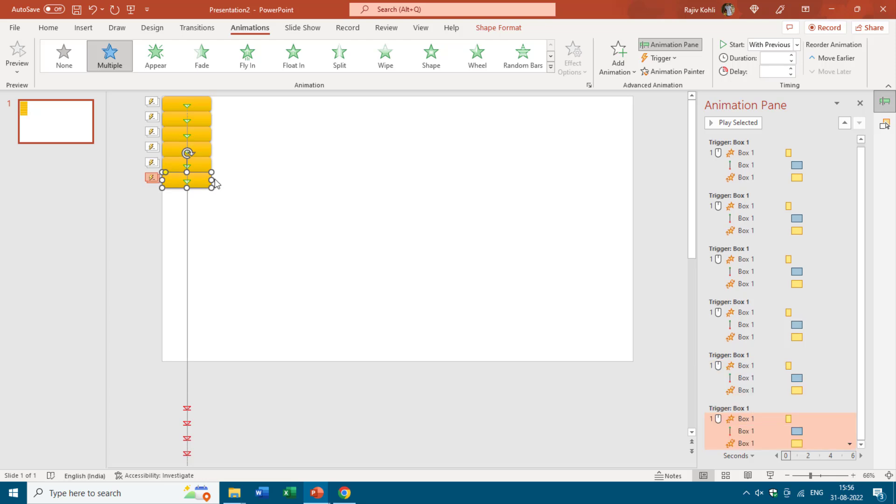
key("ctrl+d")
key("ctrl+d")
key("ctrl+d")
key("ctrl+d")
key("ctrl+d")
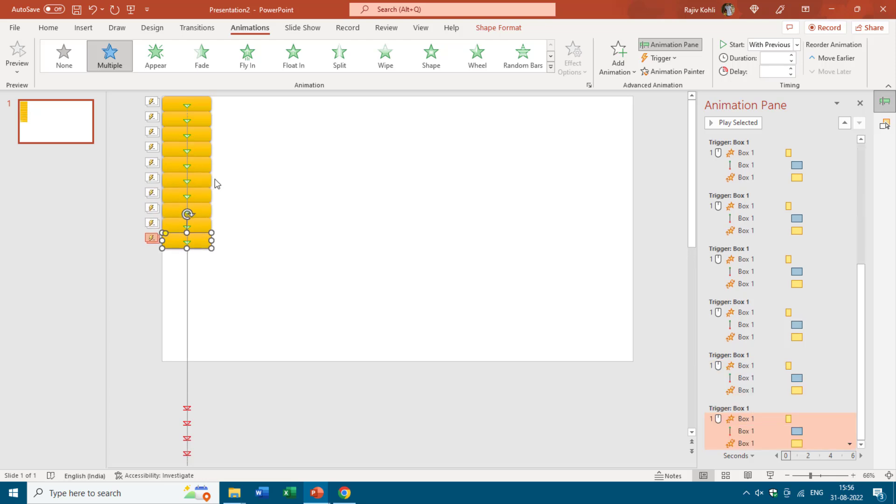
key("ctrl+d")
key("ctrl+d")
key("ctrl+d")
key("ctrl+d")
key("ctrl+d")
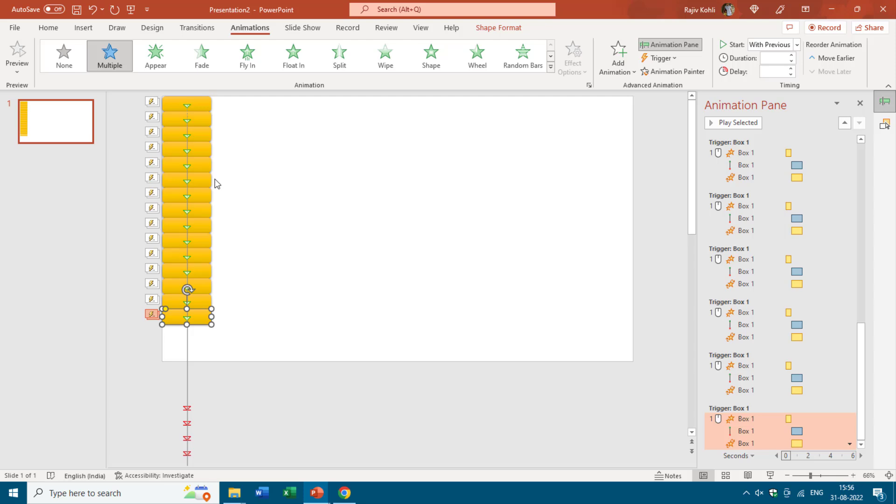
key("ctrl+d")
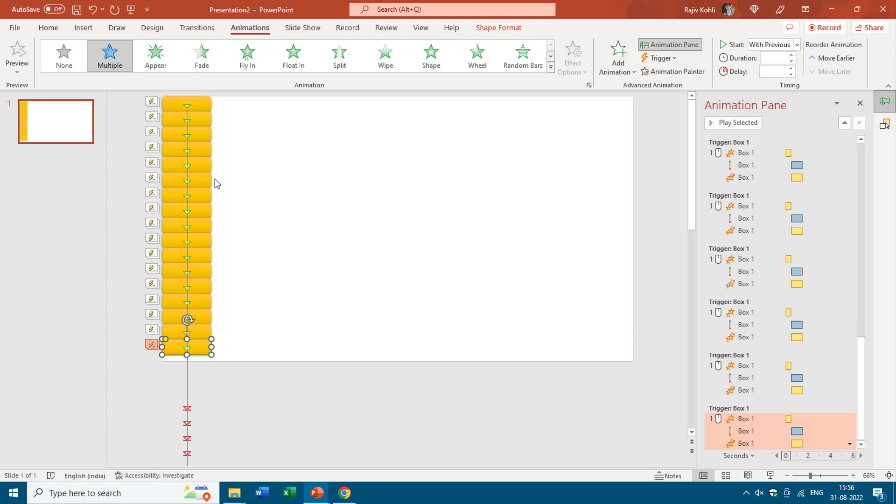
key("ctrl+d")
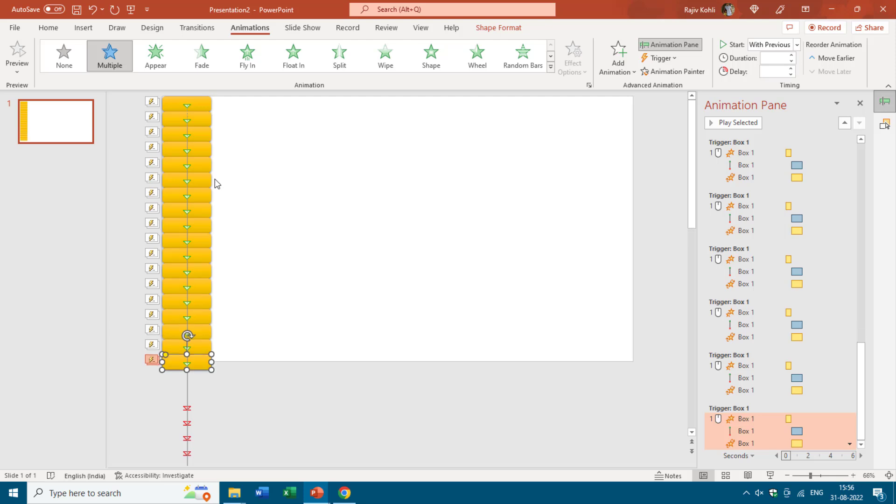
left_click(245, 140)
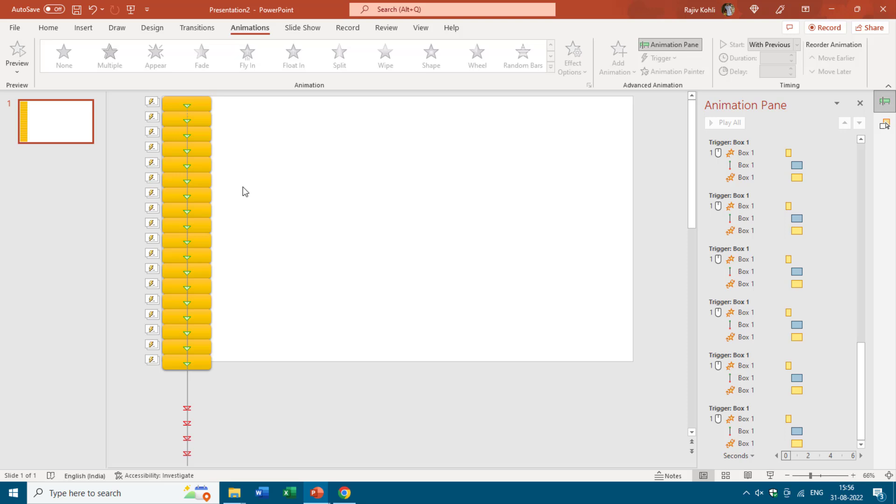
Select all bars and move the stack up to the slide's top edge
key("ctrl+a")
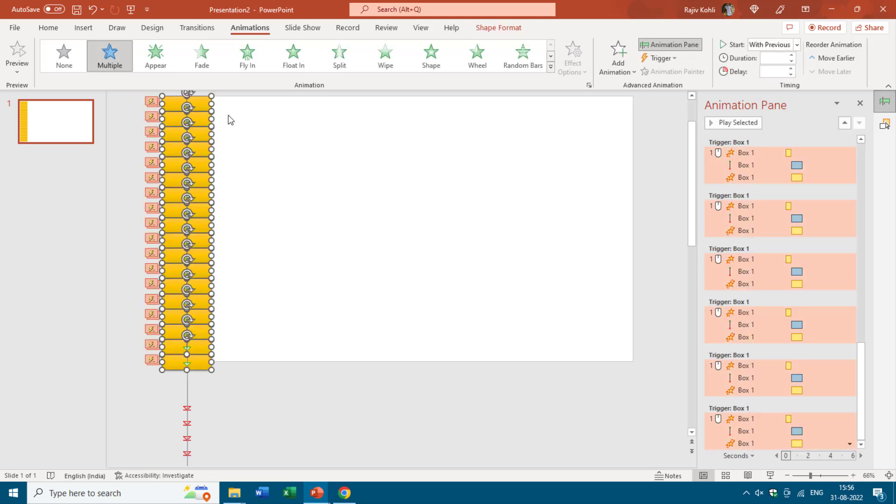
scroll(230, 120, "down", 2, "ctrl")
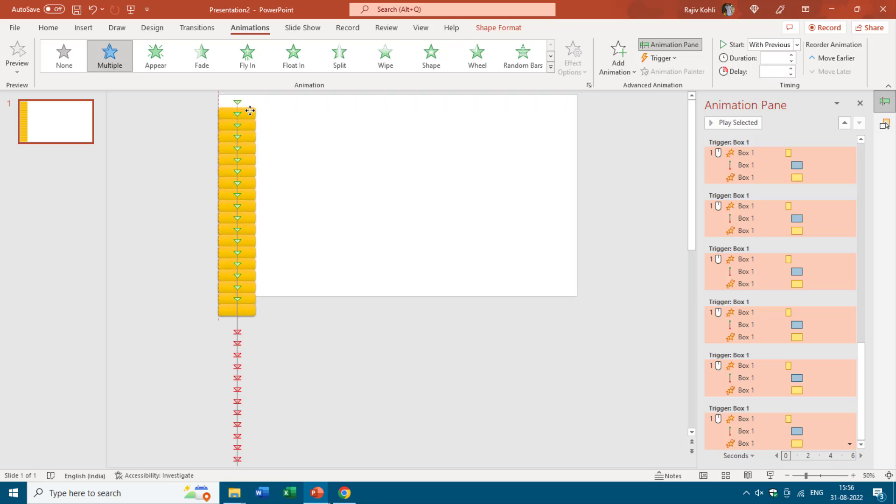
left_click_drag(250, 111, 247, 96)
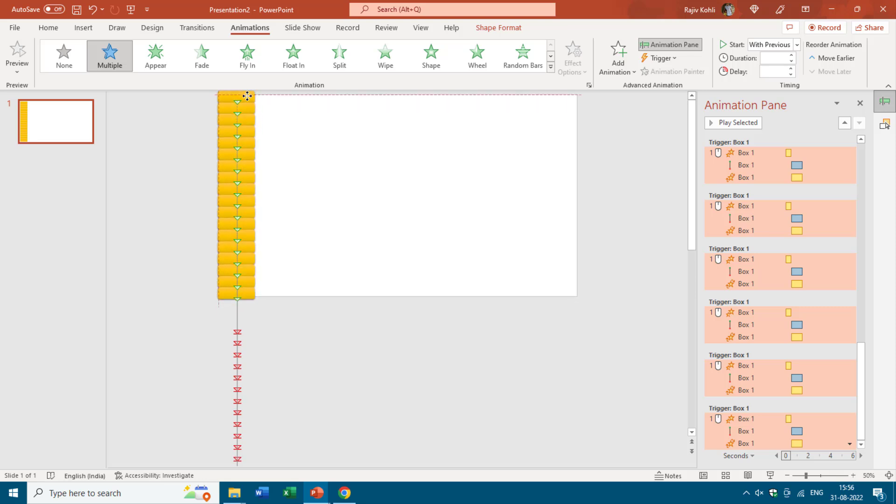
left_click(293, 153)
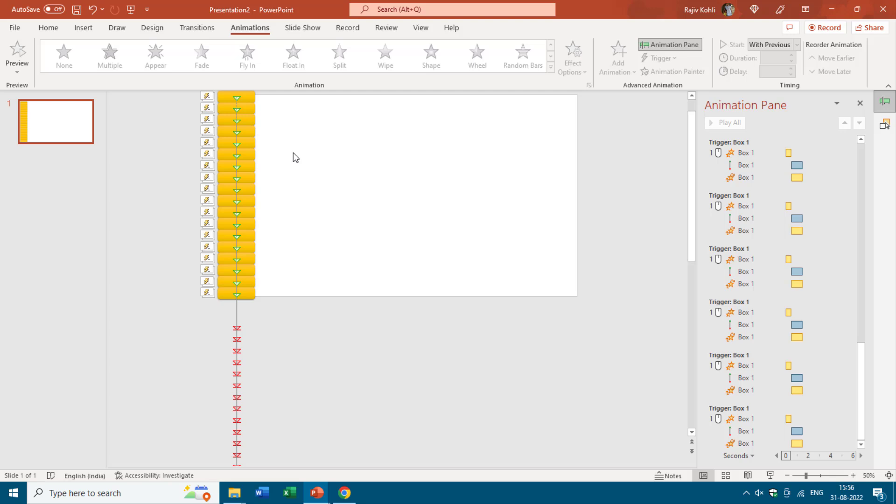
Run the slide show, click eleven bars so they fall, then return to editing
left_click(770, 475)
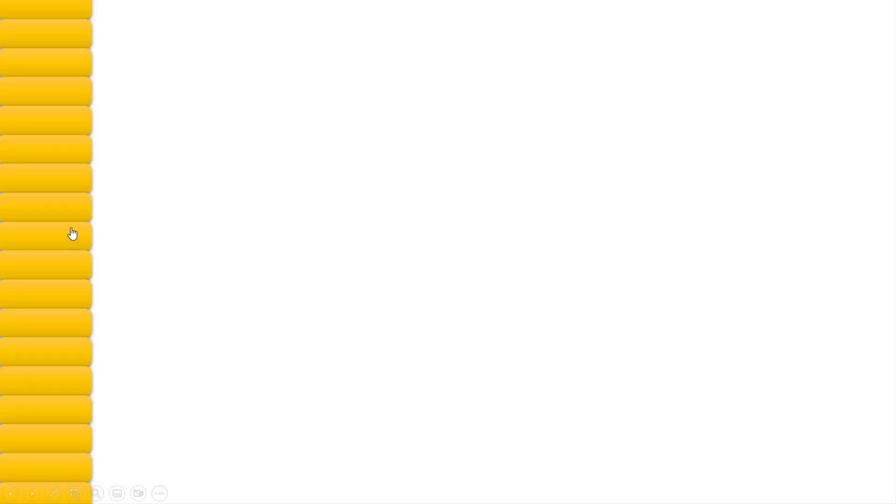
left_click(64, 126)
left_click(72, 16)
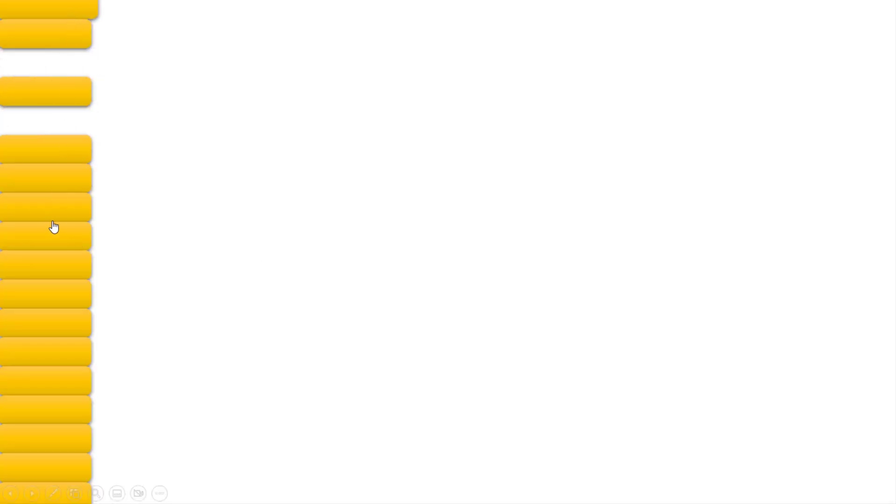
left_click(54, 229)
left_click(47, 304)
left_click(48, 358)
left_click(54, 407)
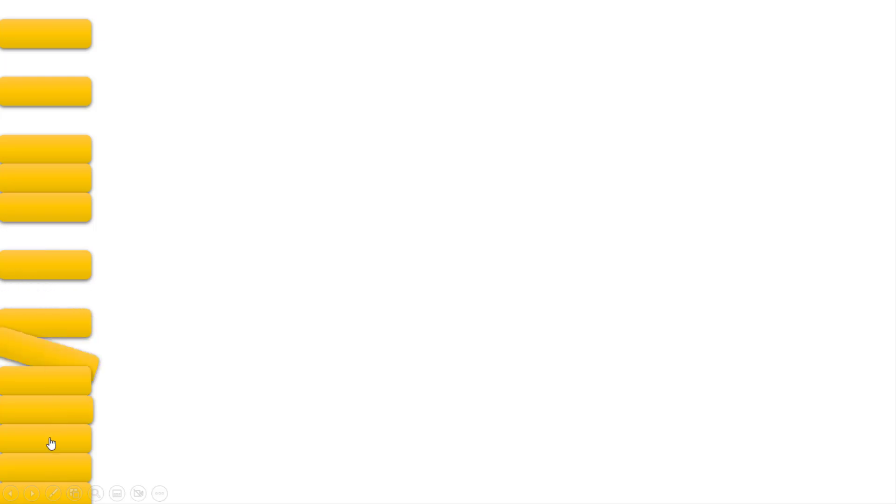
left_click(50, 444)
left_click(47, 474)
left_click(72, 186)
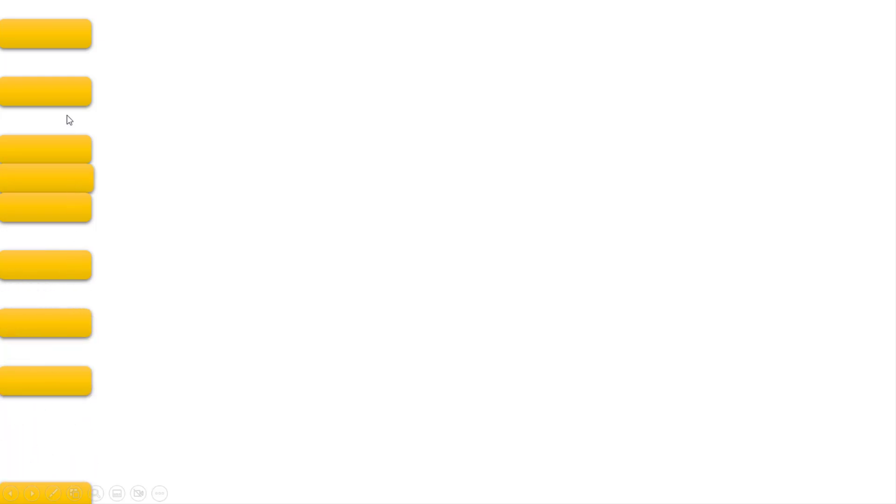
left_click(65, 35)
left_click(55, 79)
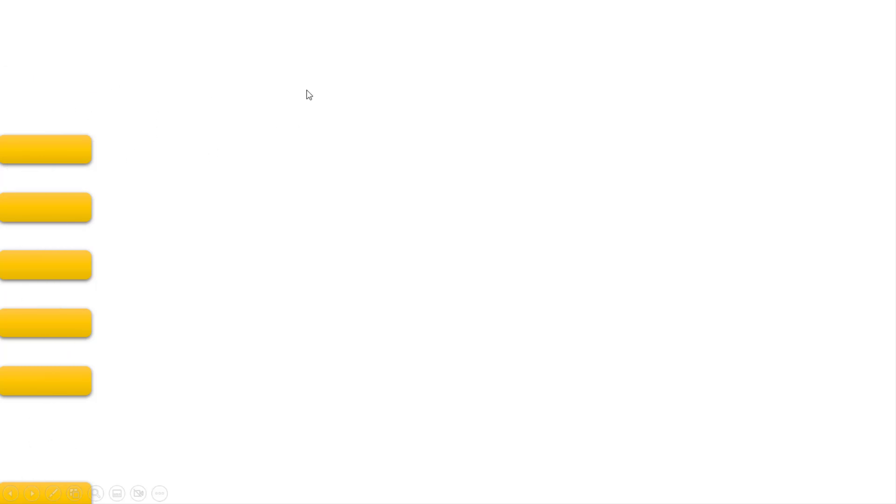
left_click(364, 94)
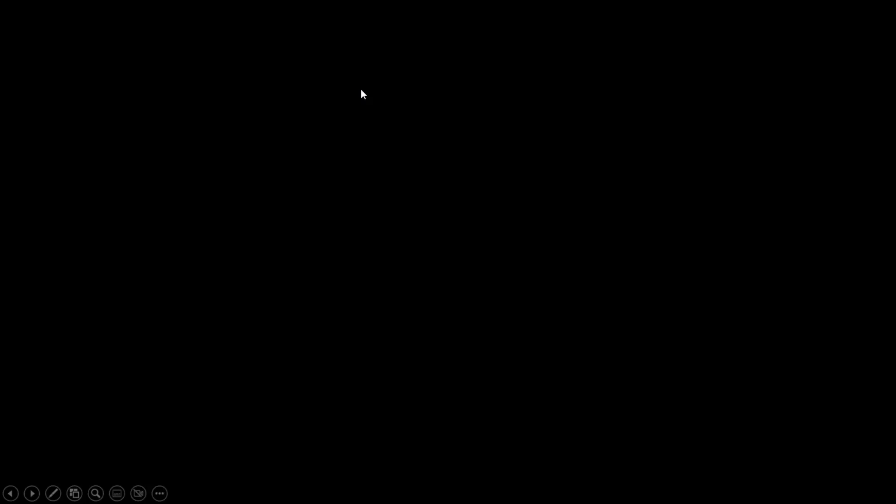
left_click(363, 94)
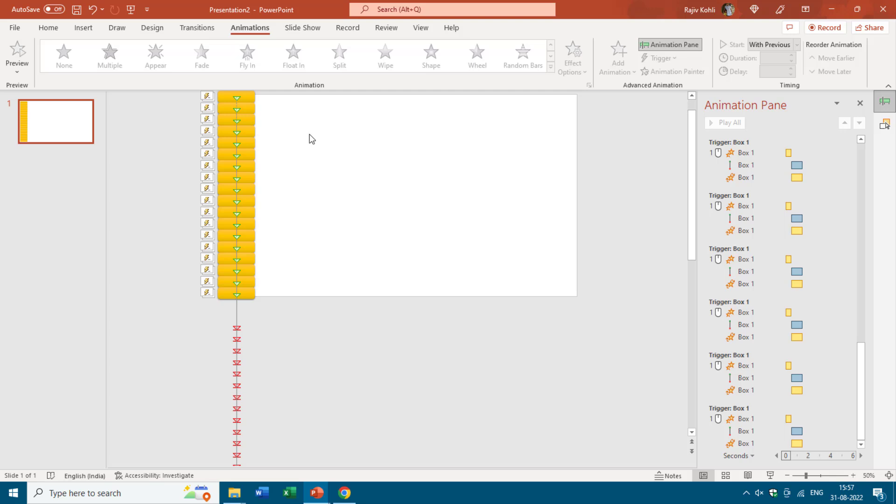
Insert the WallpaperDog-20359612 picture from this device onto the slide
scroll(83, 29, "up", 4)
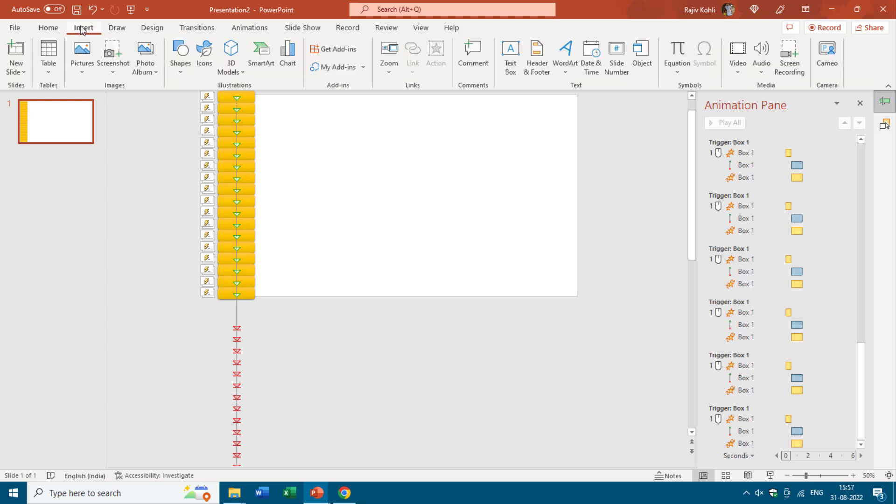
left_click(83, 76)
left_click(106, 105)
left_click(154, 113)
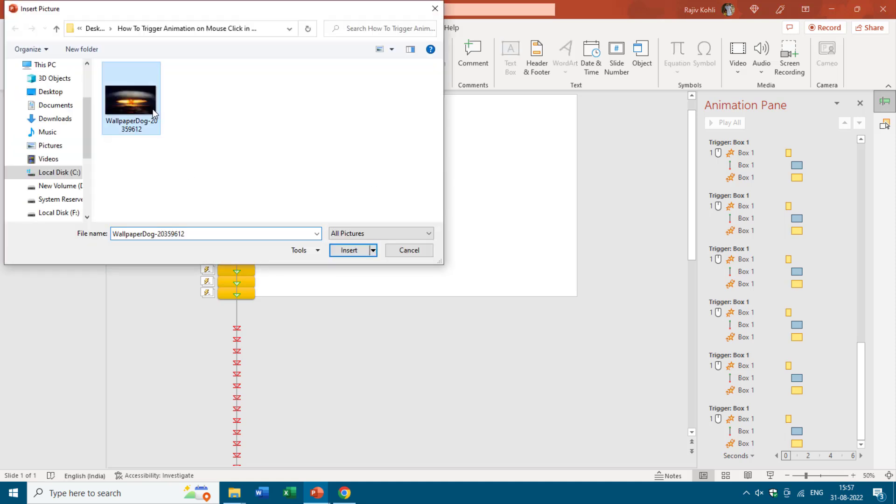
left_click(348, 250)
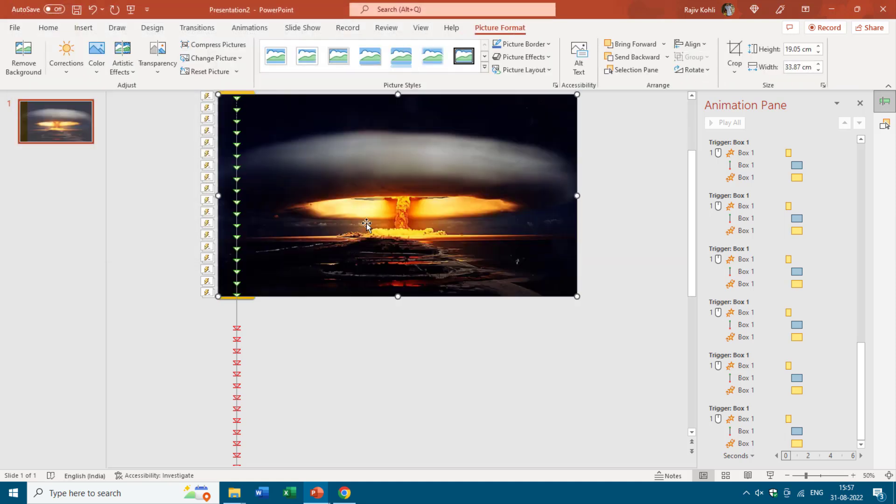
Send the picture to the back, behind the yellow bars
left_click(668, 57)
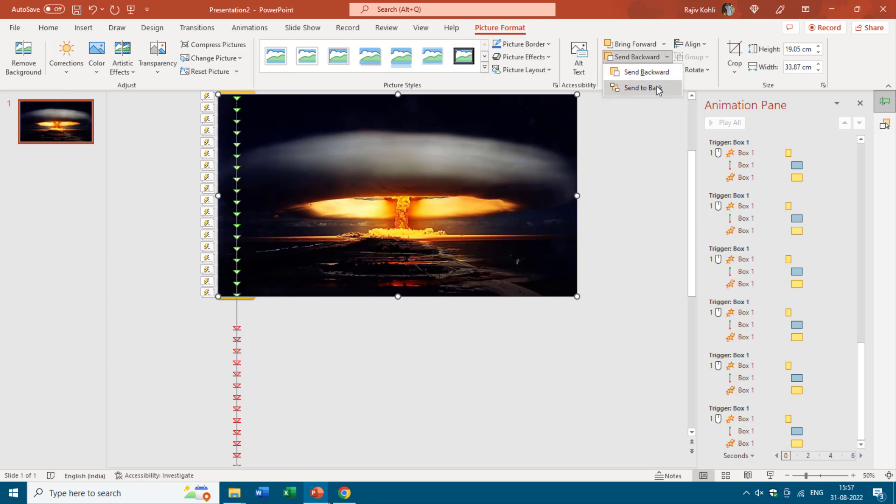
left_click(658, 91)
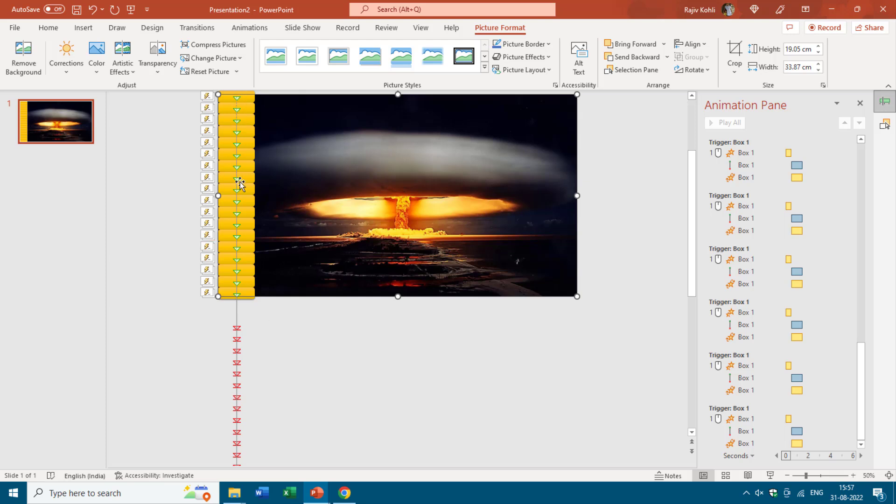
left_click(286, 320)
scroll(168, 182, "up", 1)
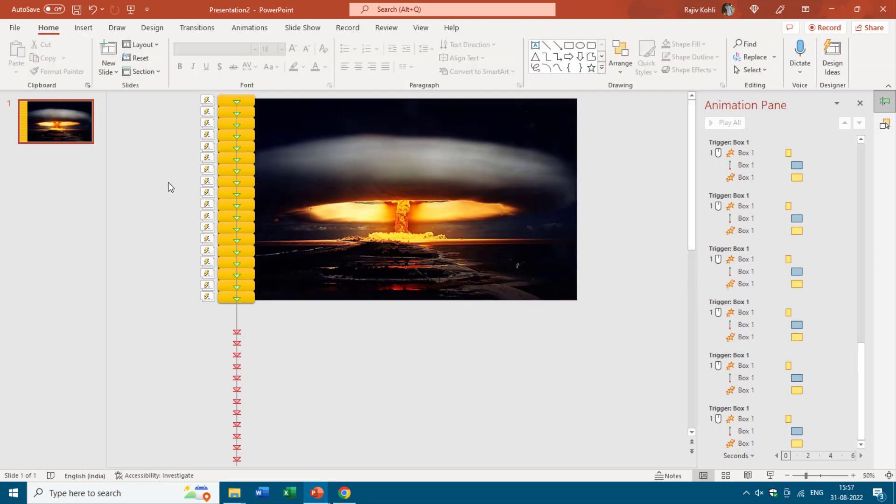
scroll(168, 187, "down", 2)
Select the column of yellow bars and hide Picture 22 in the Selection pane
left_click_drag(259, 167, 311, 324)
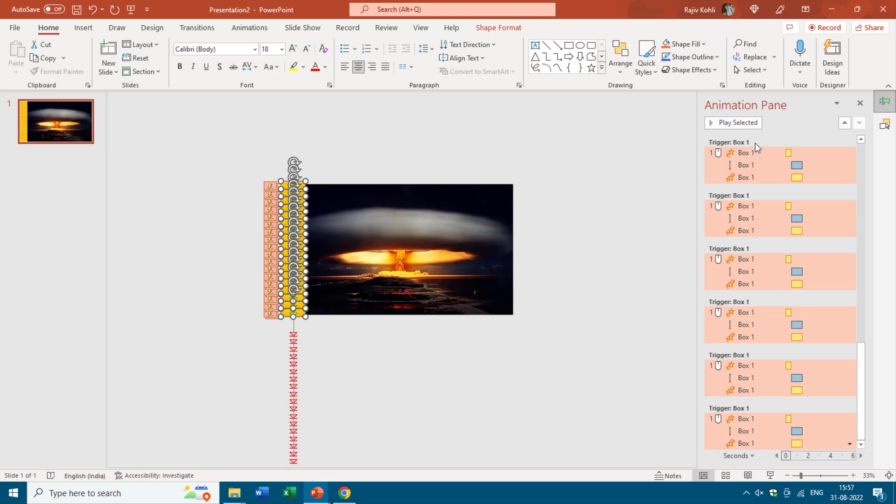
left_click(885, 124)
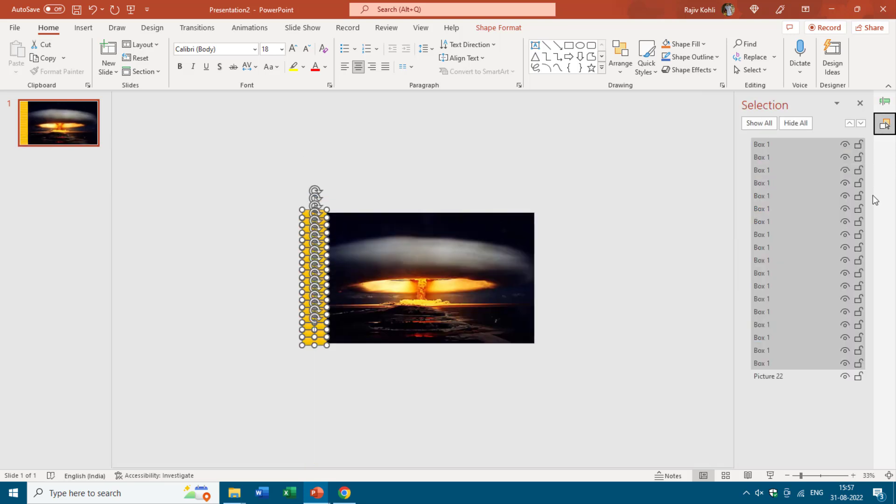
left_click(846, 377)
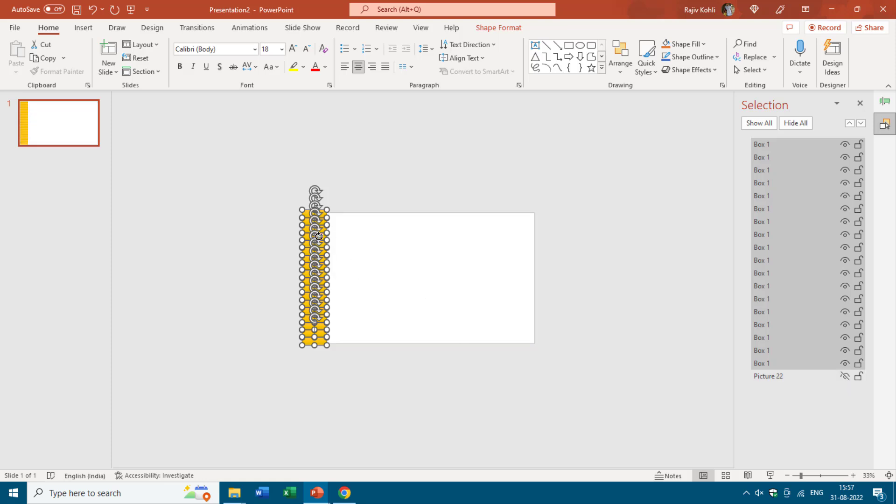
scroll(377, 225, "up", 2)
scroll(377, 225, "up", 3)
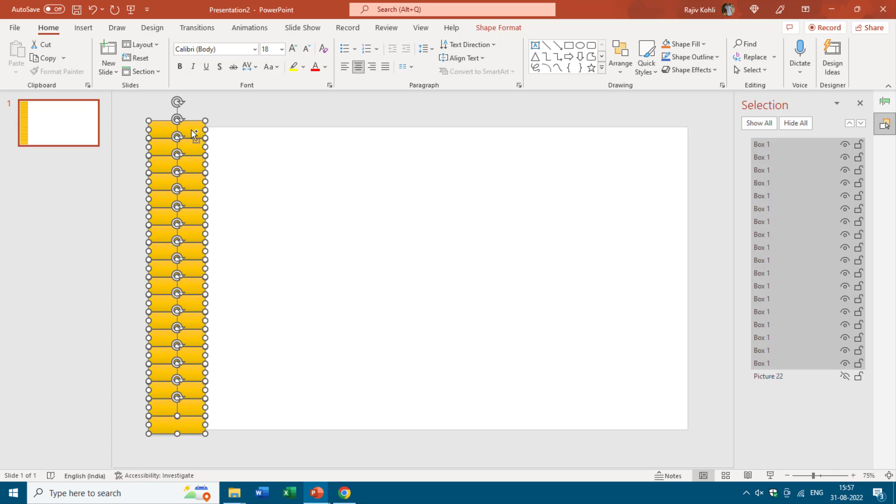
Copy the column rightward repeatedly to fill the slide, unhide the picture, and start the show
left_click_drag(191, 129, 247, 130)
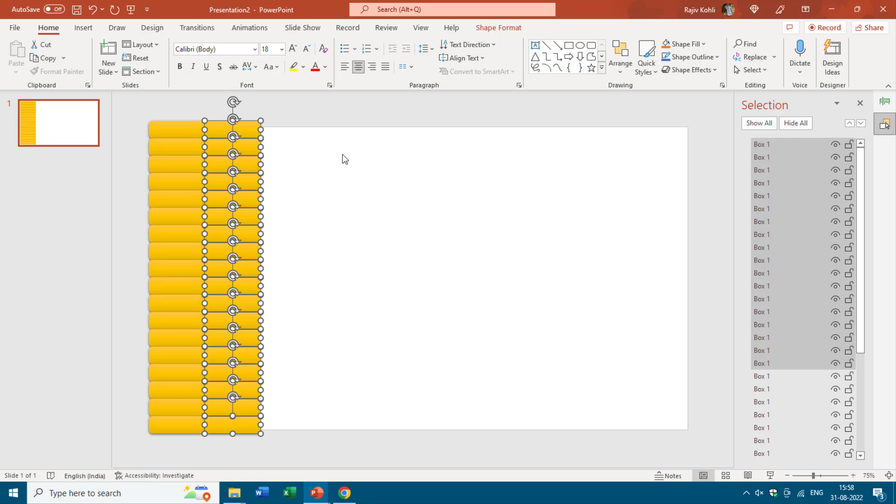
key("ctrl+d")
key("ctrl+d")
key("ctrl+d")
key("ctrl+d")
key("ctrl+d")
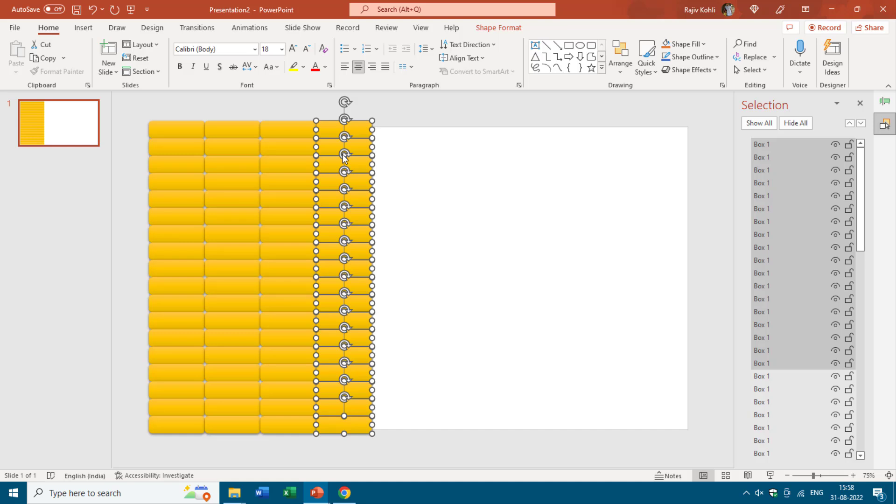
key("ctrl+d")
key("ctrl+d")
key("ctrl+d")
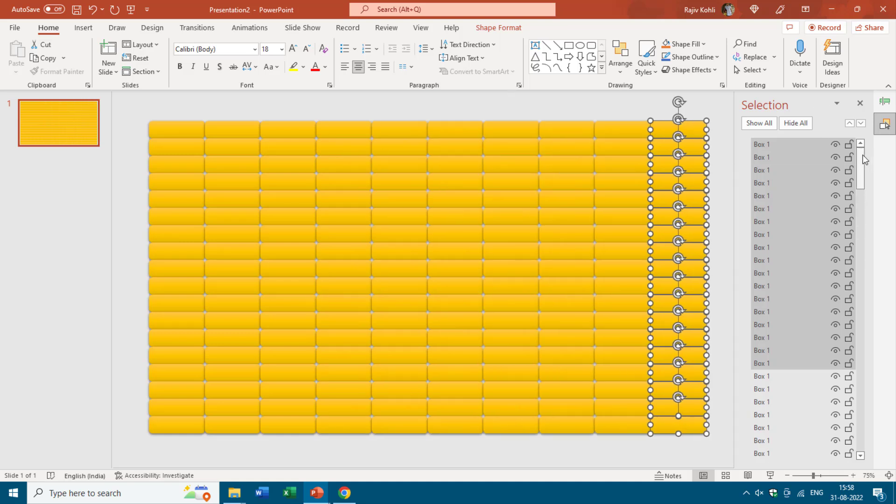
left_click_drag(862, 155, 859, 446)
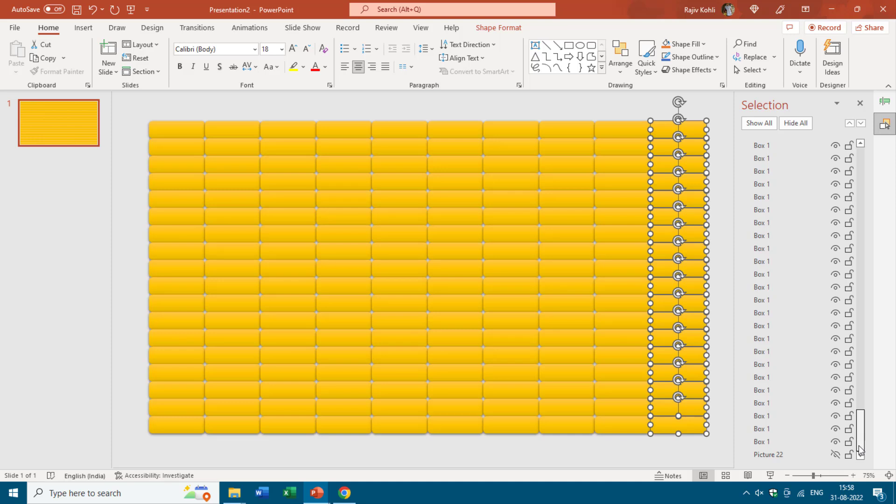
left_click(835, 454)
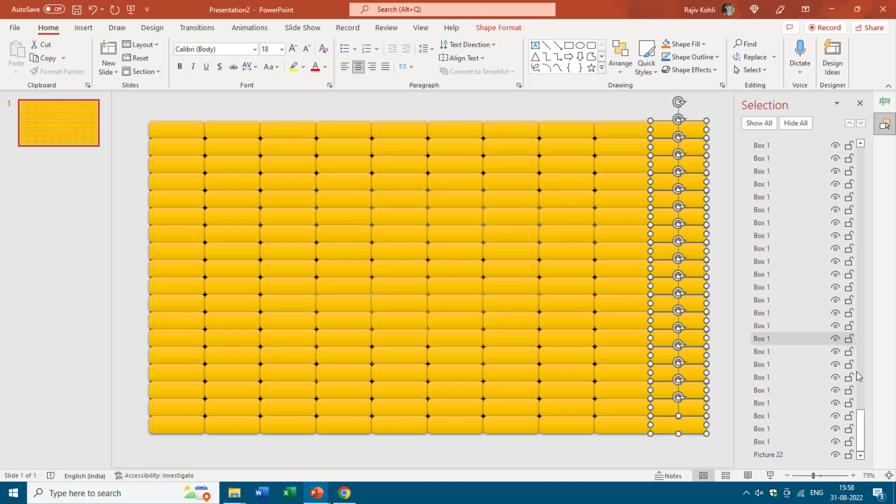
left_click(771, 476)
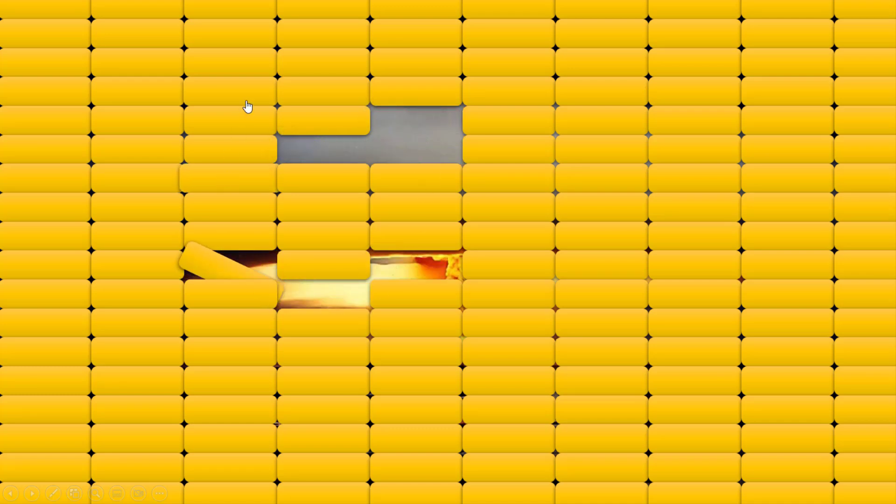
End the show, hide all objects except Picture 22, and select the mushroom-cloud picture
left_click(409, 138)
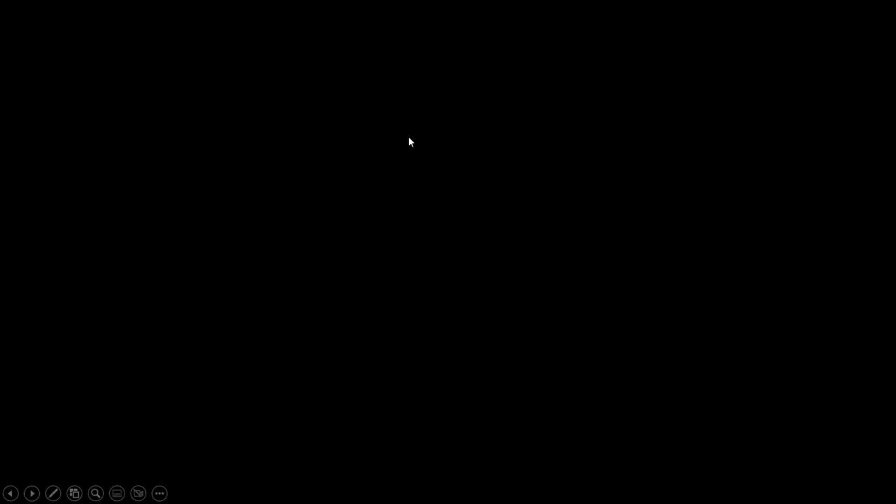
left_click(410, 141)
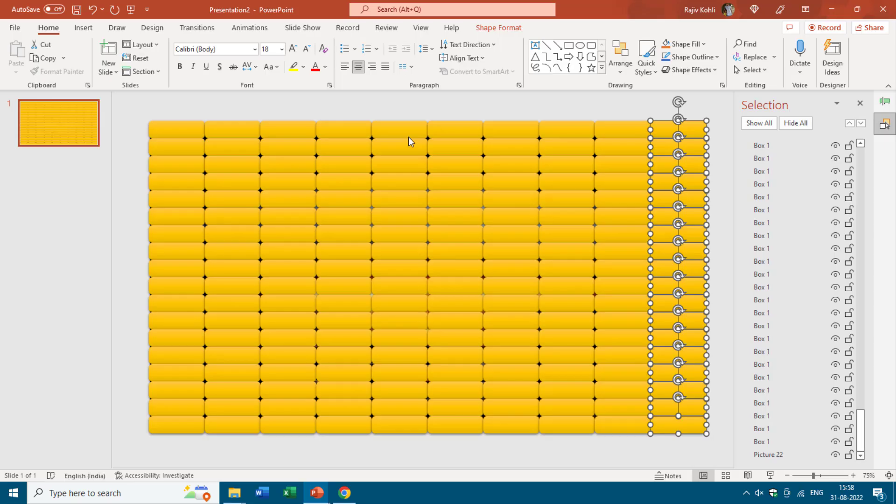
left_click(806, 124)
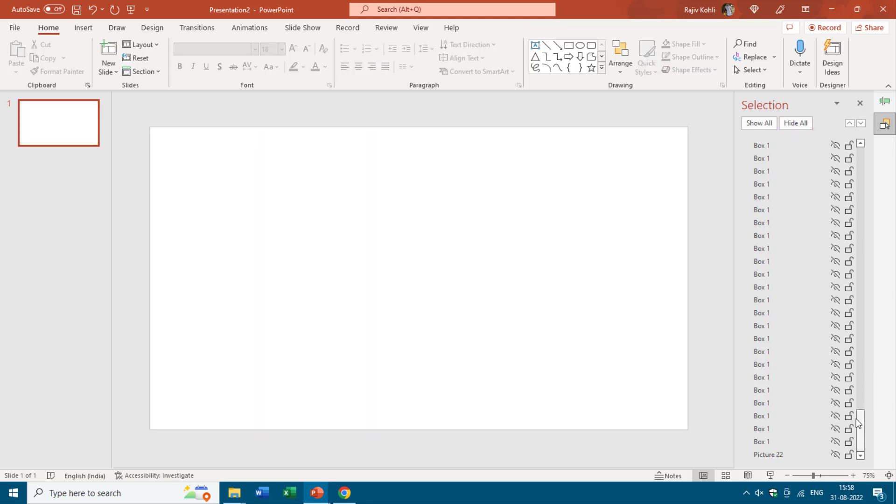
left_click(835, 455)
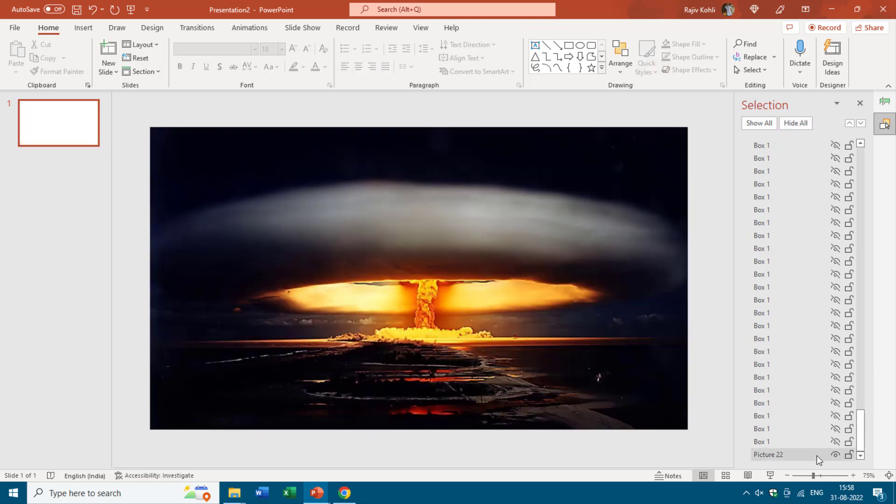
left_click(345, 188)
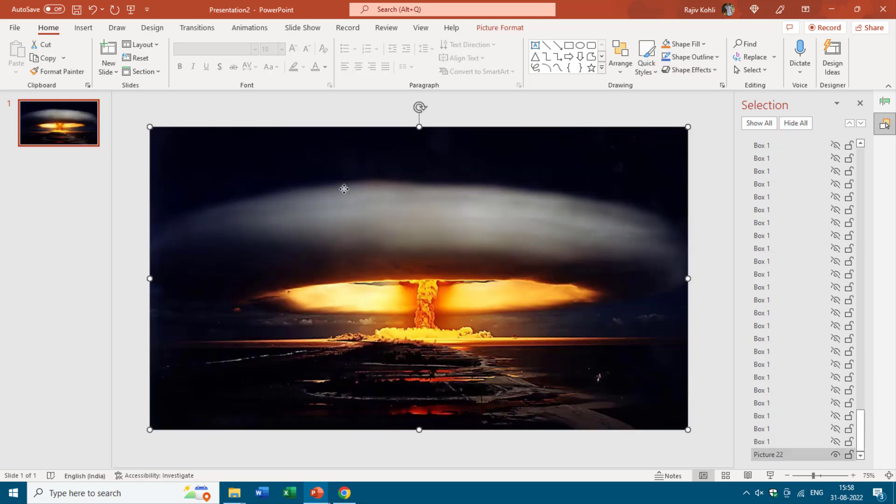
left_click(86, 29)
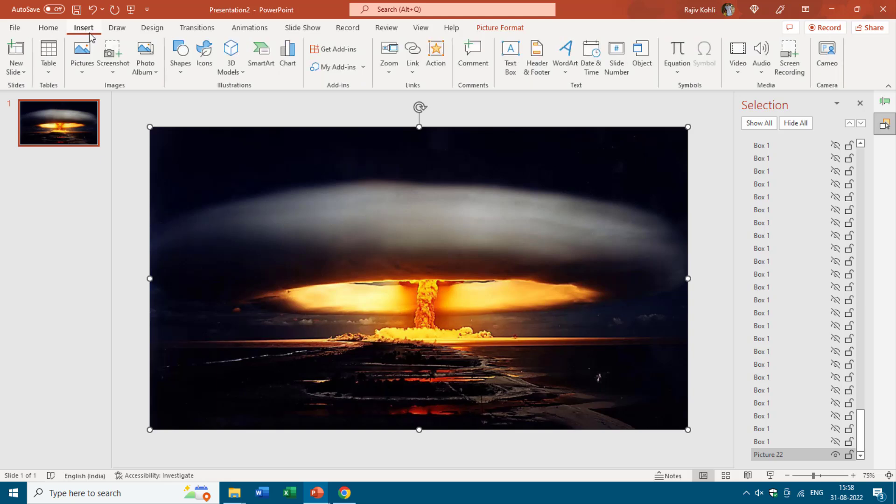
Give the picture a Highlight click mouse action and show all the yellow bars again
left_click(433, 59)
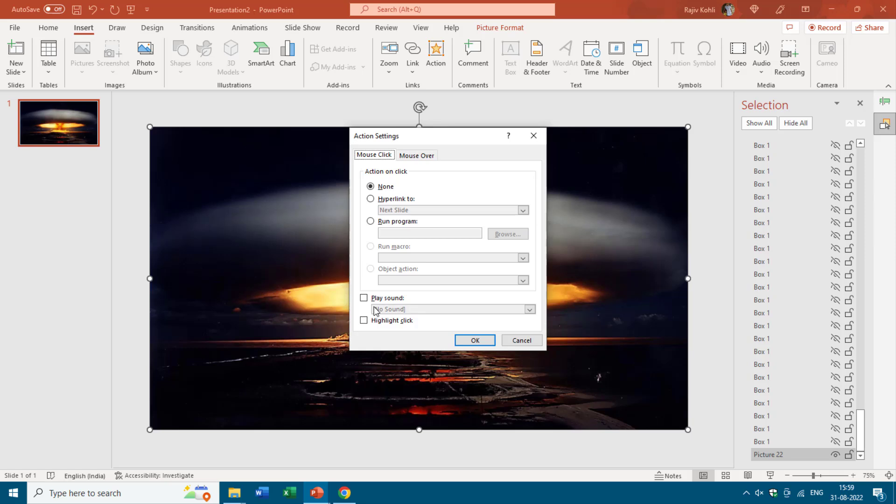
left_click(379, 322)
left_click(474, 344)
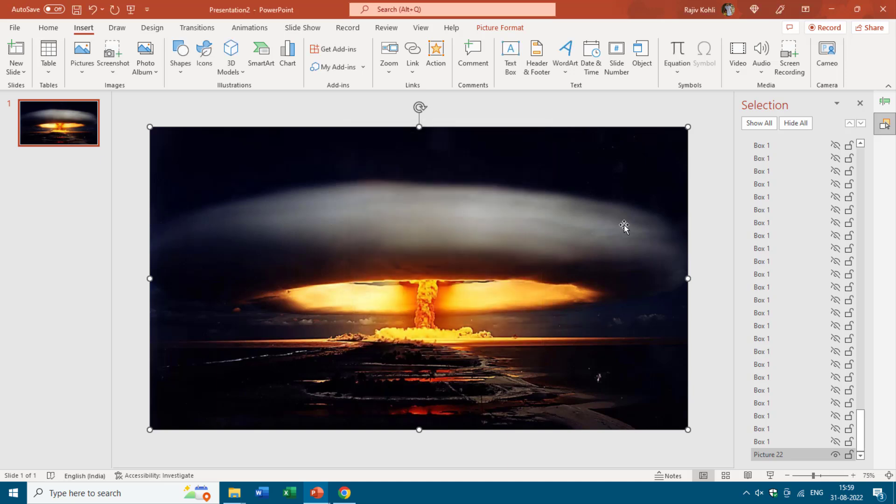
left_click(759, 124)
key("F5")
mouse_move(444, 170)
mouse_move(506, 154)
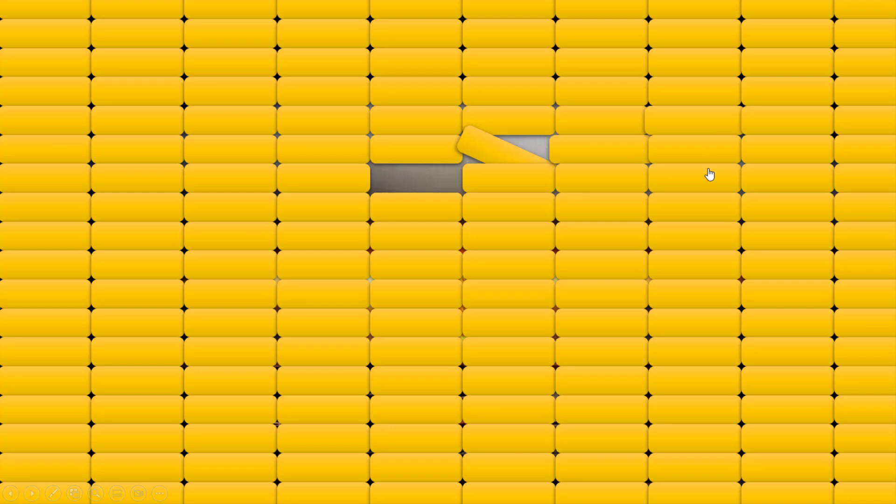
mouse_move(330, 242)
mouse_move(282, 152)
mouse_move(204, 84)
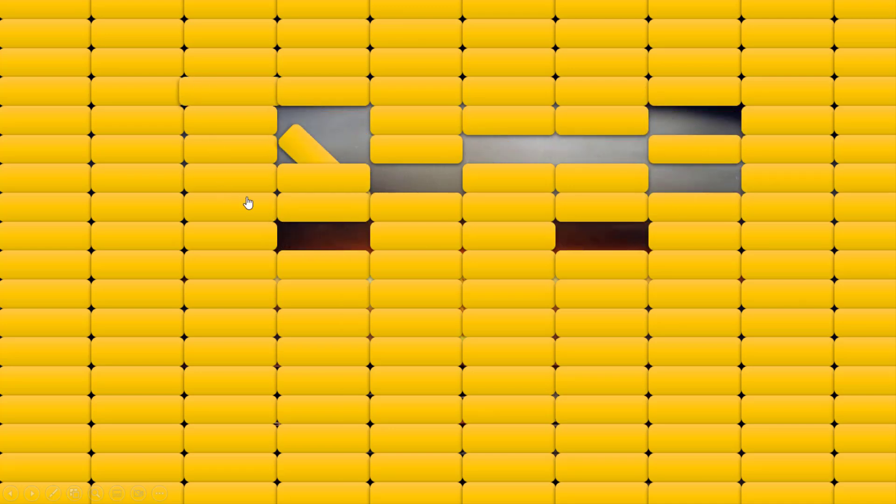
mouse_move(248, 206)
mouse_move(233, 264)
mouse_move(330, 322)
mouse_move(415, 327)
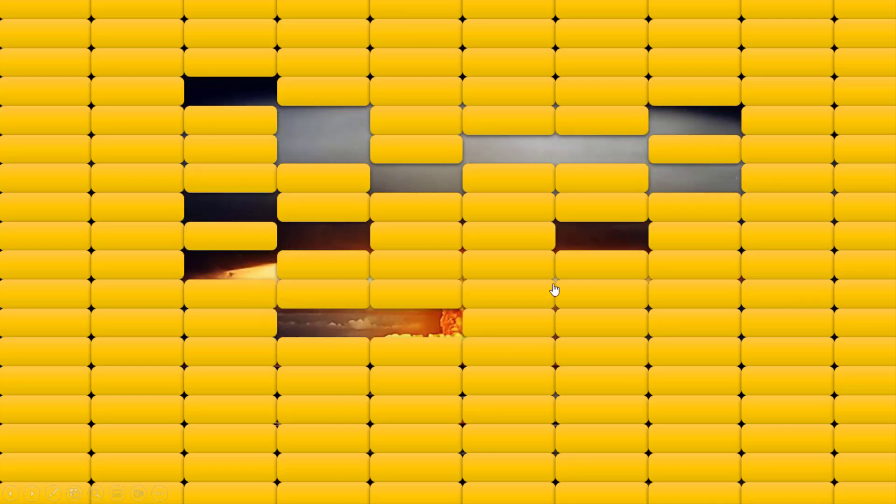
mouse_move(518, 243)
mouse_move(526, 190)
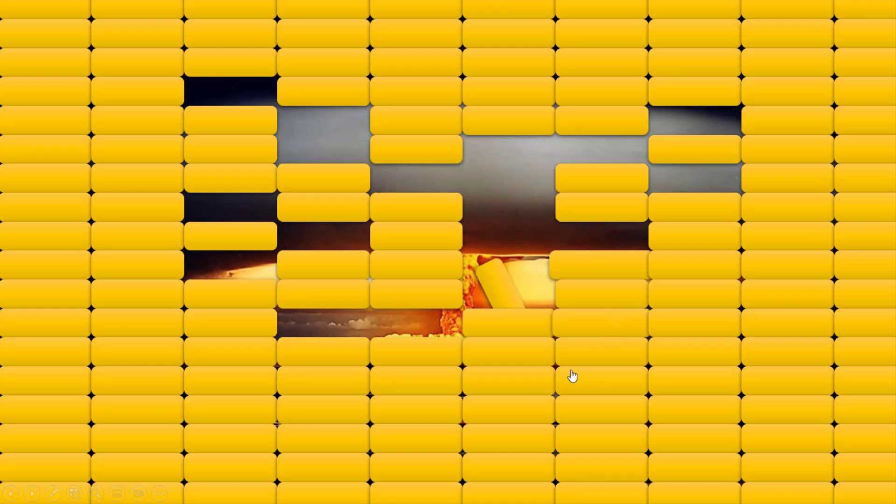
mouse_move(494, 386)
mouse_move(524, 326)
mouse_move(559, 370)
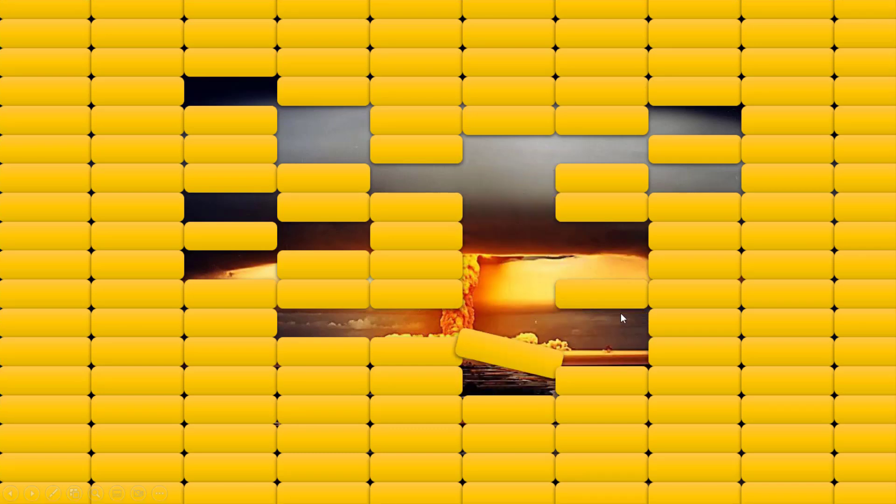
mouse_move(623, 292)
mouse_move(626, 187)
mouse_move(663, 215)
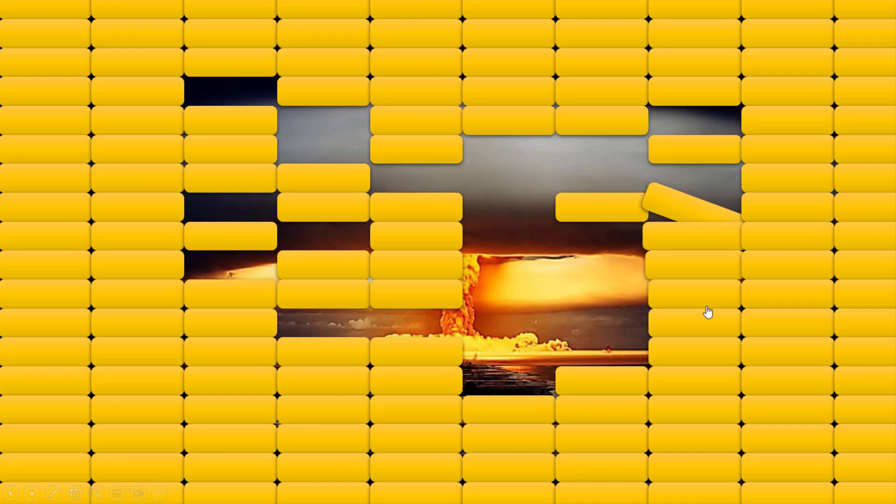
mouse_move(688, 388)
mouse_move(610, 408)
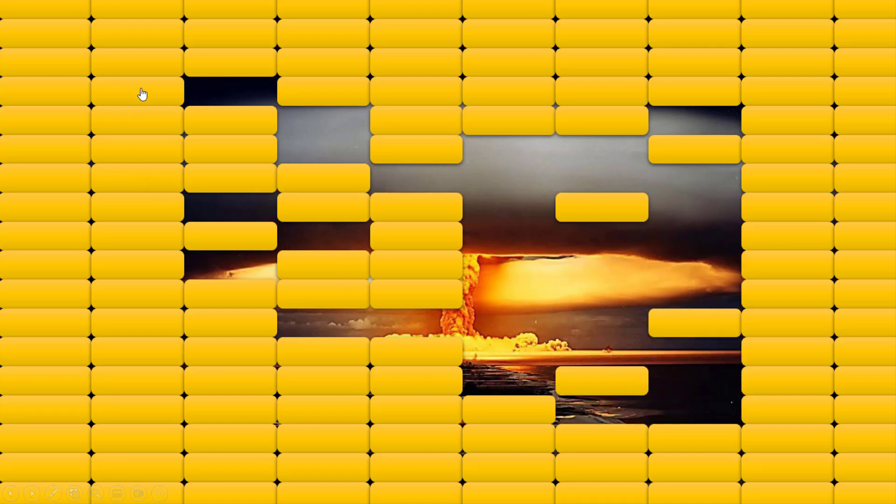
key("Escape")
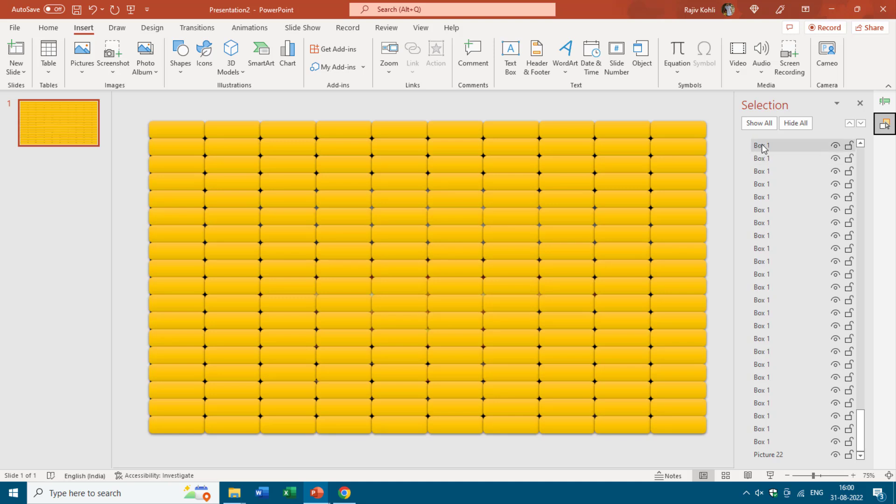
Select the top-left bar and inspect its On Click of trigger list without changing it
left_click(173, 133)
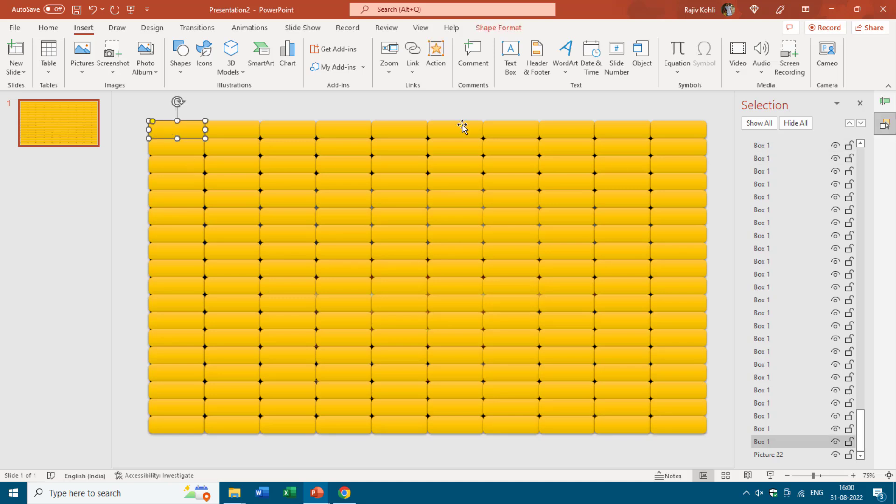
left_click(886, 102)
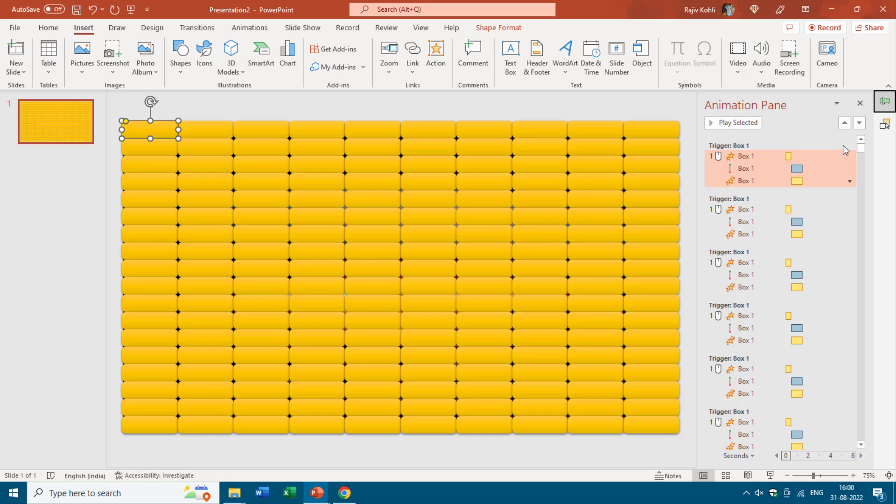
left_click(256, 31)
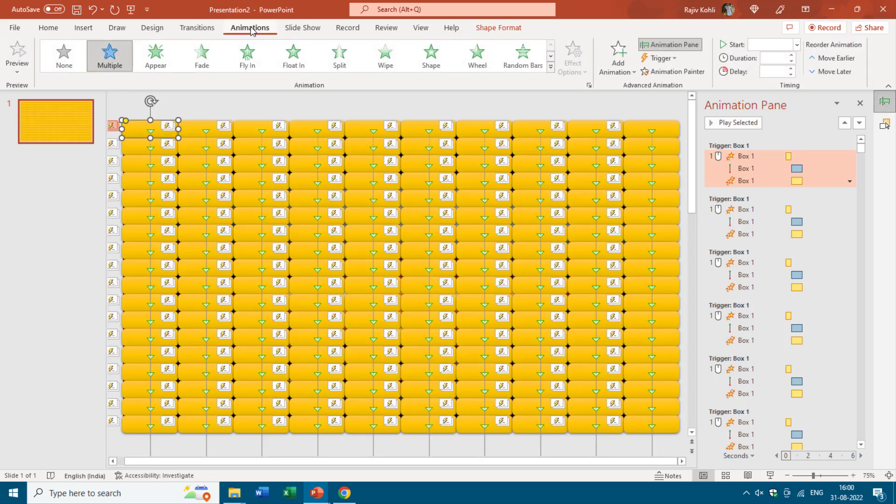
left_click(660, 58)
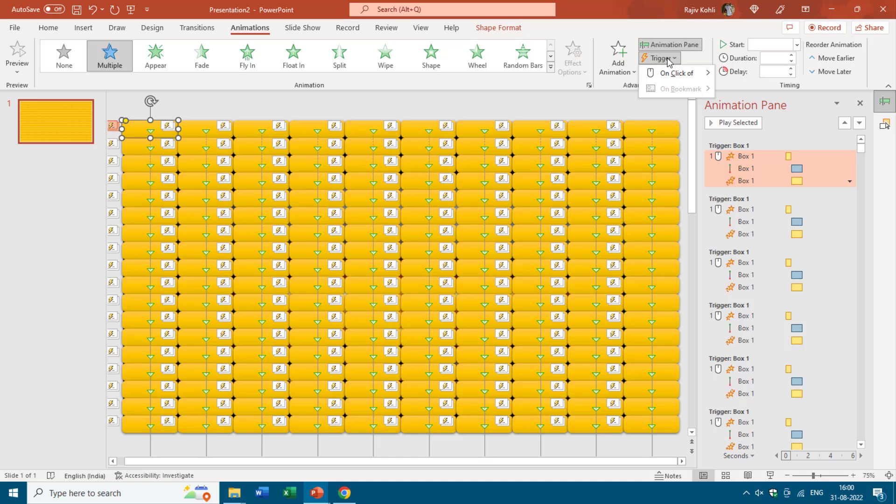
mouse_move(666, 74)
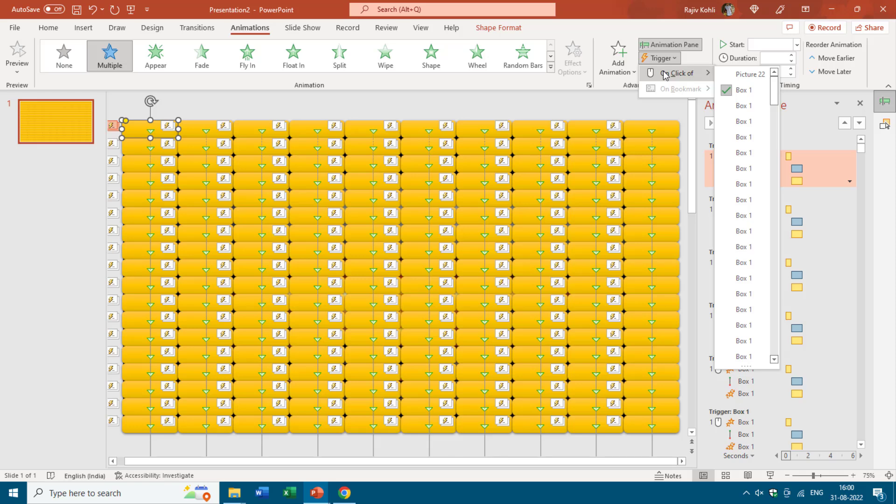
left_click(90, 32)
left_click(91, 30)
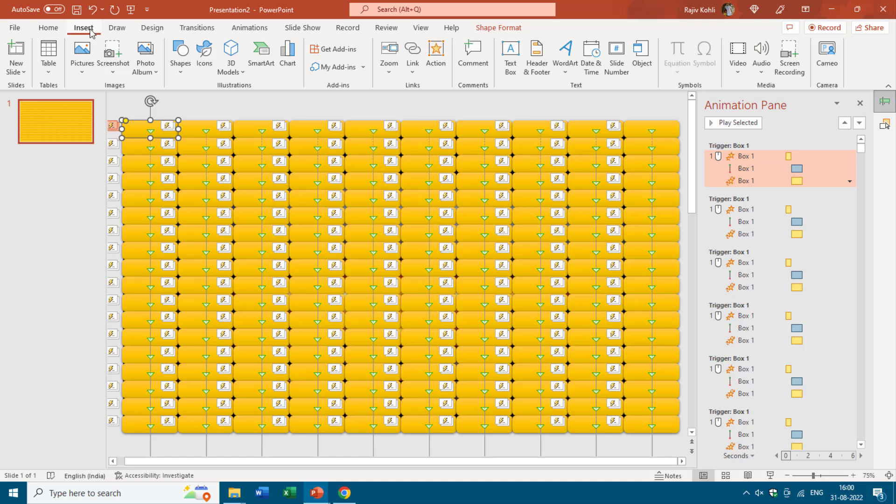
left_click(434, 61)
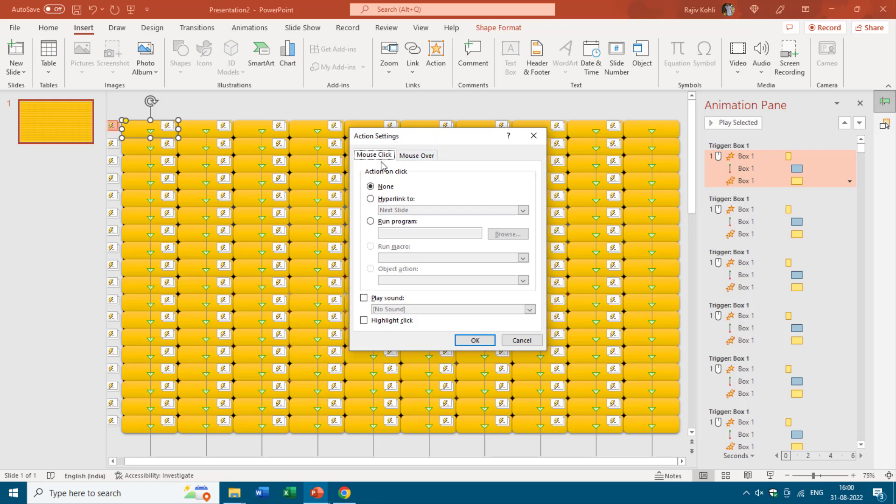
left_click(414, 156)
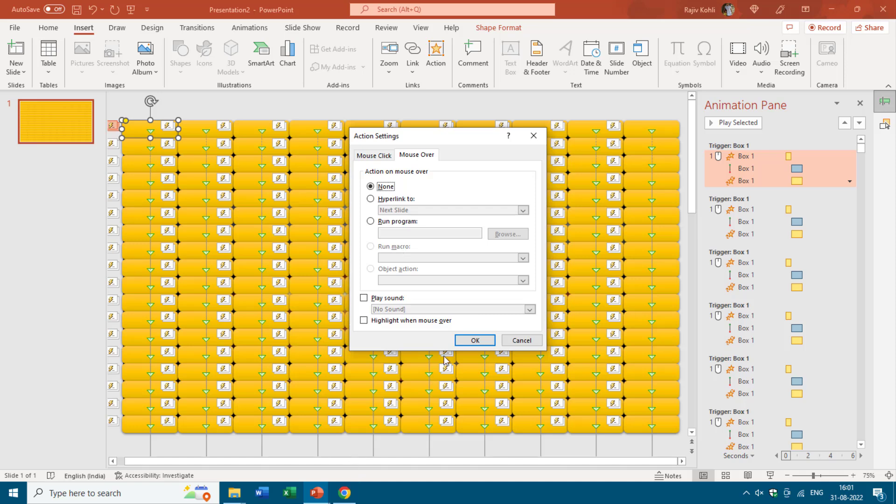
left_click(523, 342)
Open the Stack Overflow question 'PowerPoint VBA to bring group to front on click' and scroll to its macro answer
left_click(345, 493)
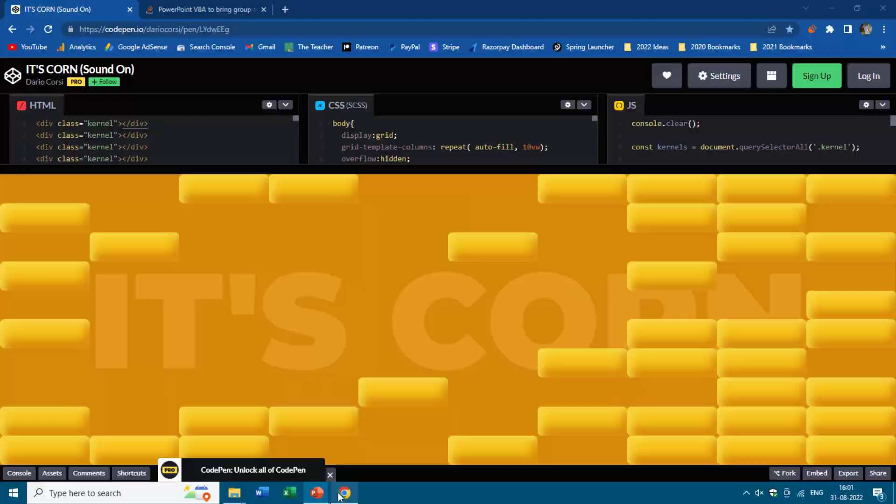
left_click(214, 8)
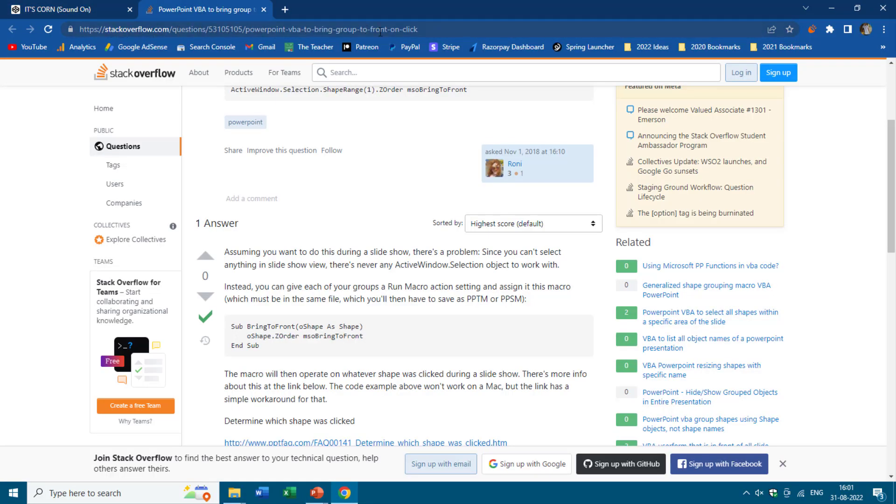
mouse_move(317, 493)
left_click(351, 446)
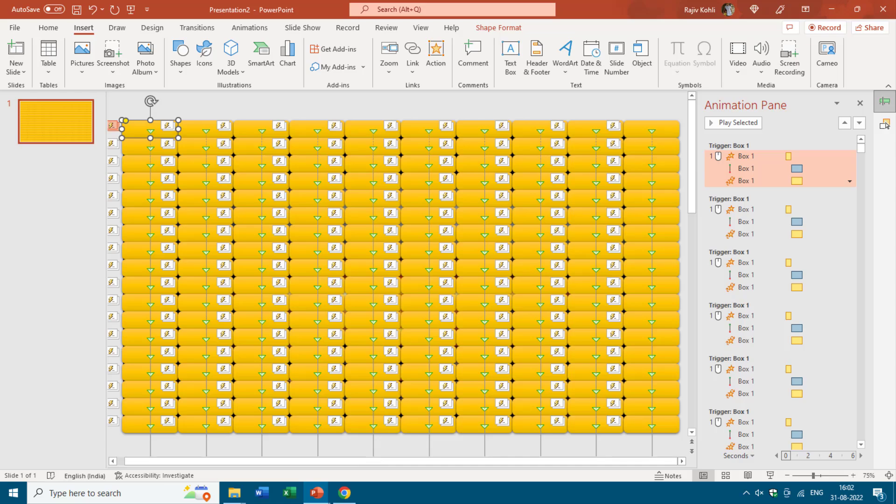
left_click(349, 499)
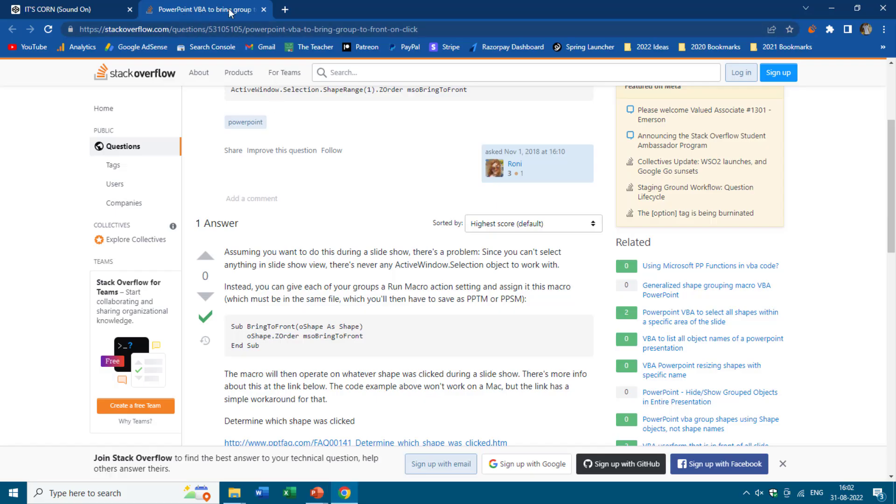
scroll(331, 254, "up", 3)
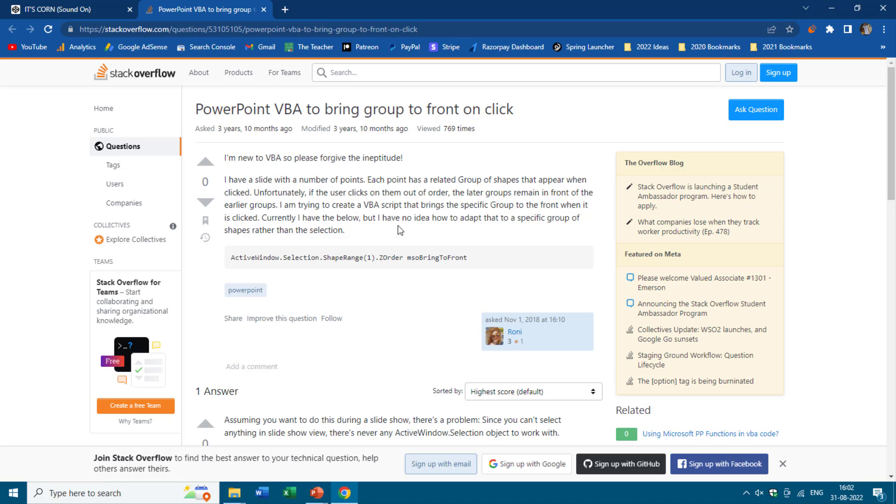
scroll(410, 231, "down", 6)
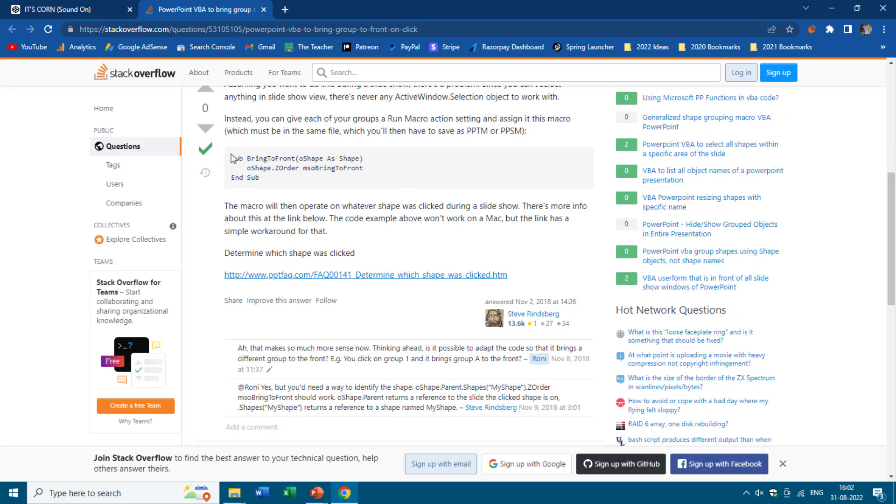
Select the BringToFront macro code, then preview the kernel-popping effect on the IT'S CORN demo page
left_click_drag(232, 159, 270, 180)
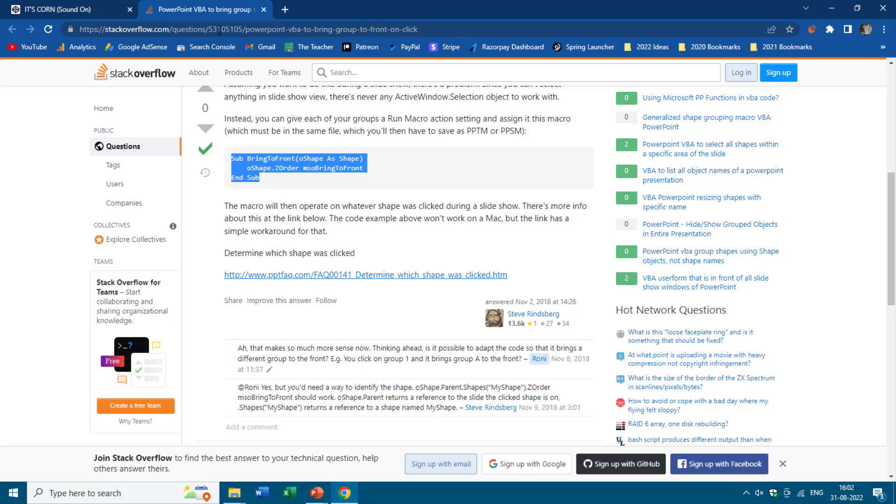
left_click(62, 5)
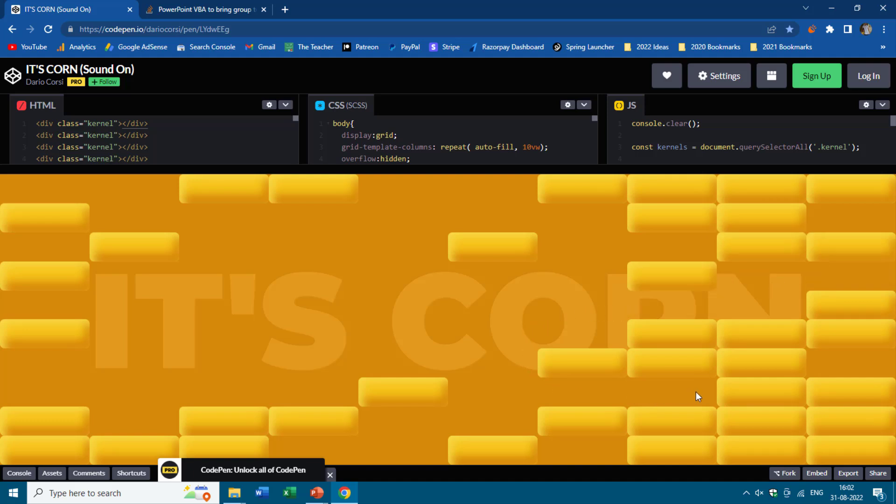
left_click(755, 394)
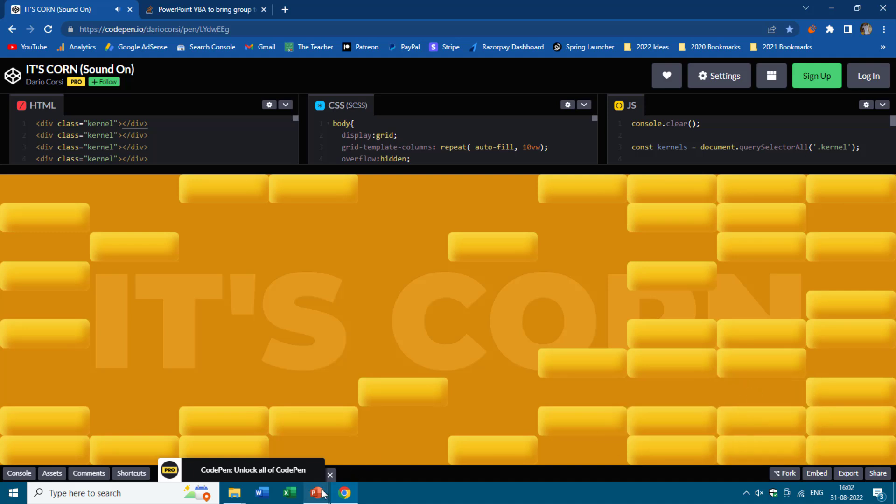
Copy the selected three-line BringToFront macro from the Stack Overflow answer and go back to PowerPoint
left_click(349, 493)
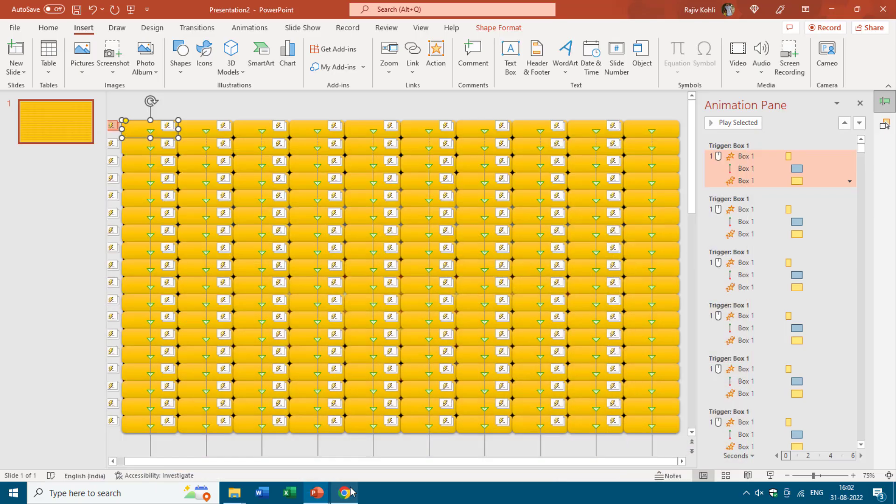
left_click(349, 493)
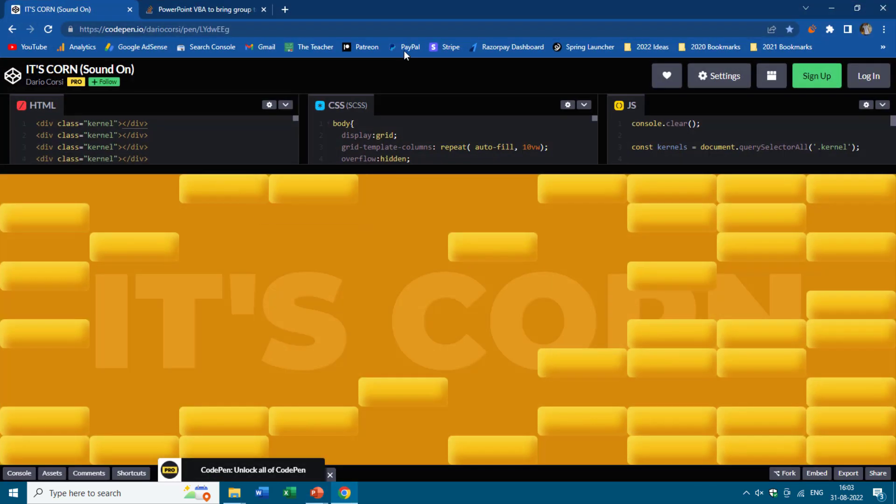
left_click(185, 5)
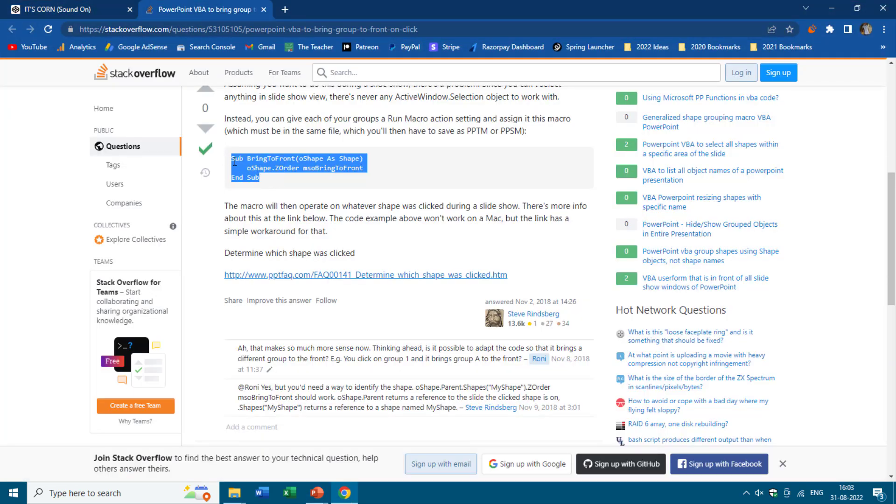
right_click(280, 172)
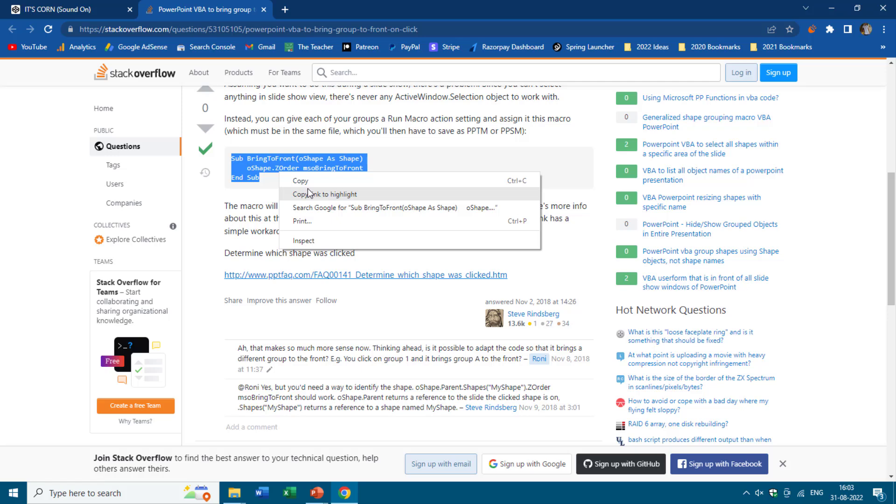
left_click(300, 180)
left_click(321, 495)
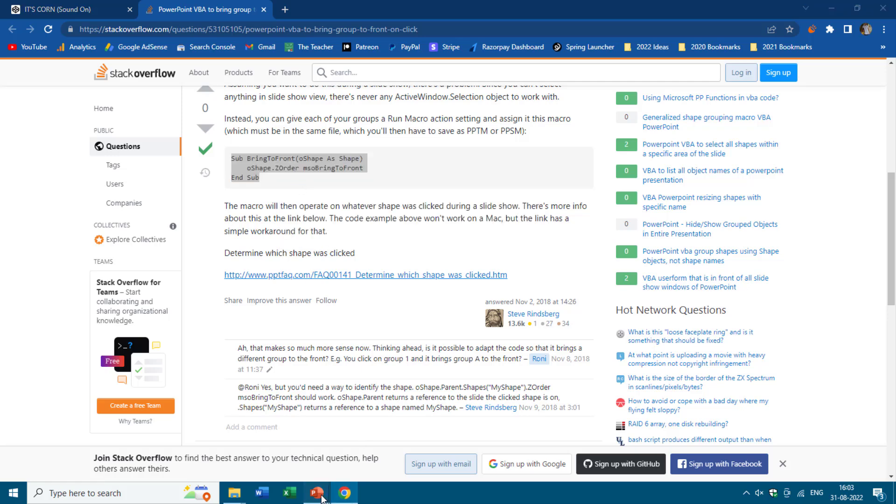
In Presentation2's VBA editor, paste the BringToFront macro into a new Module1, then close the editor
left_click(355, 447)
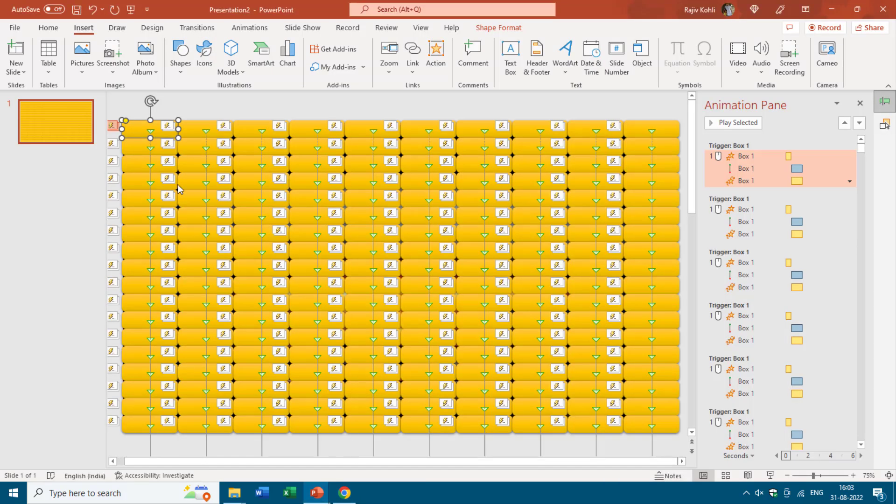
key("alt+F11")
scroll(196, 114, "down", 1)
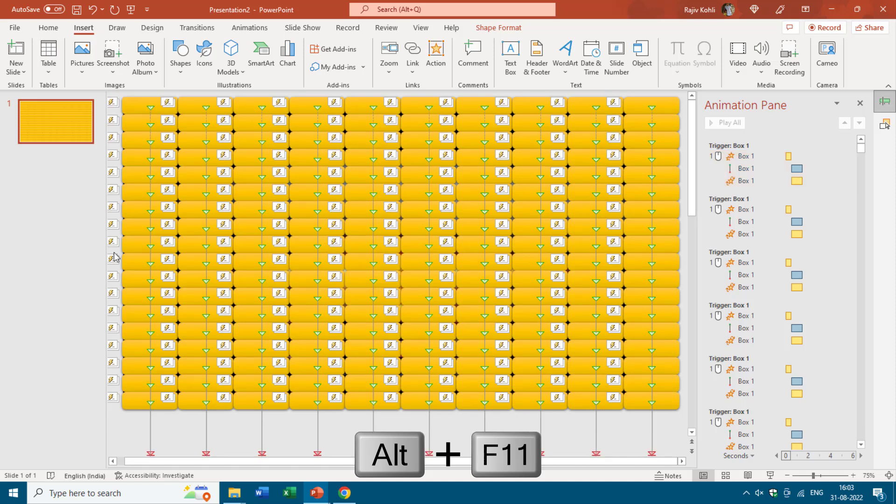
left_click(66, 232)
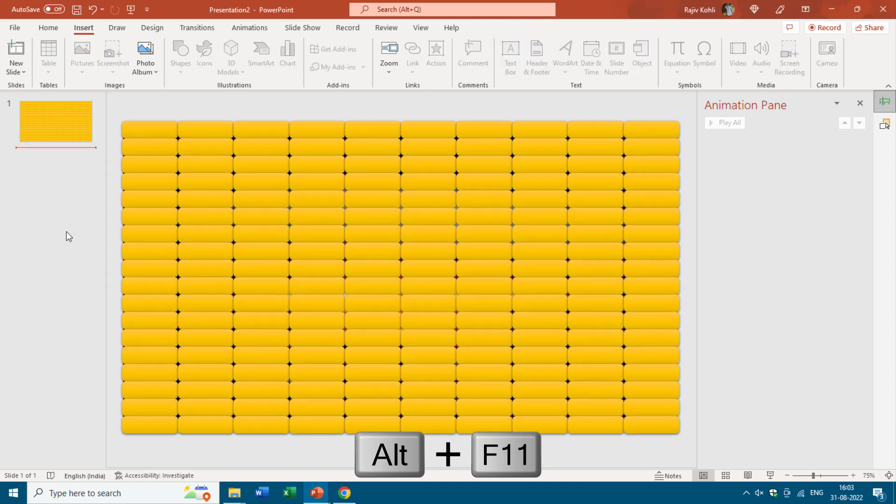
key("alt+F11")
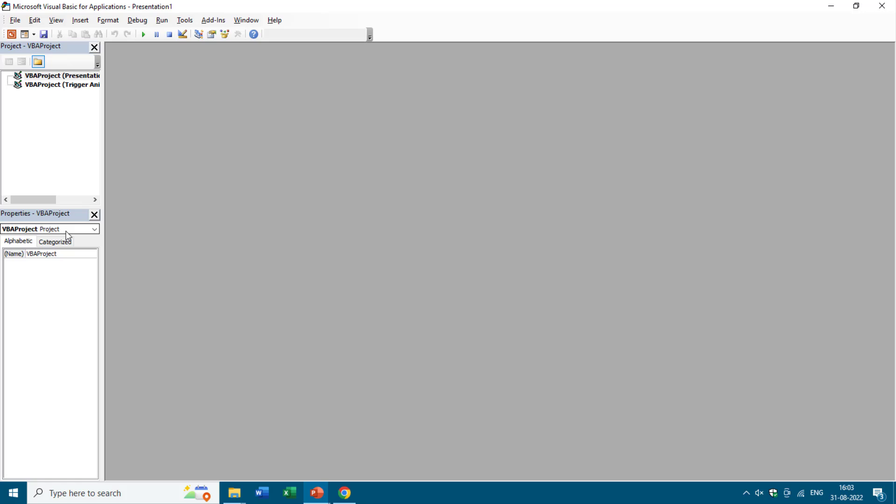
left_click(72, 20)
left_click(92, 57)
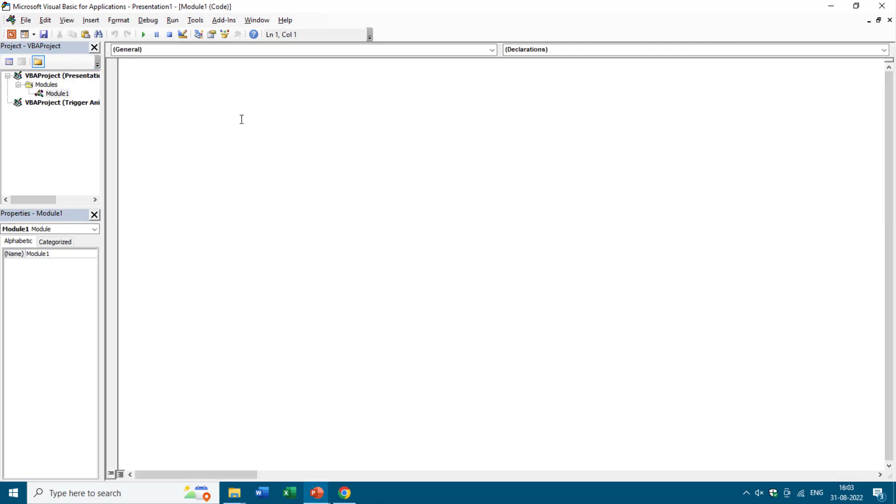
key("ctrl+v")
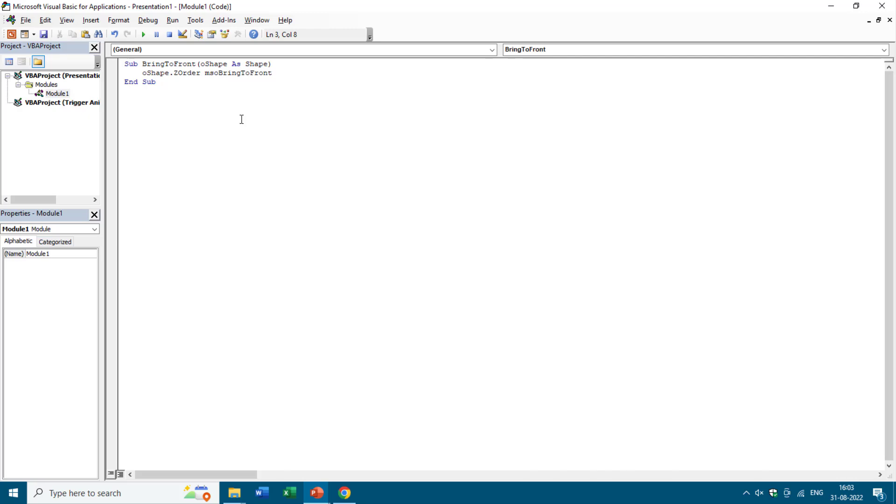
left_click(888, 7)
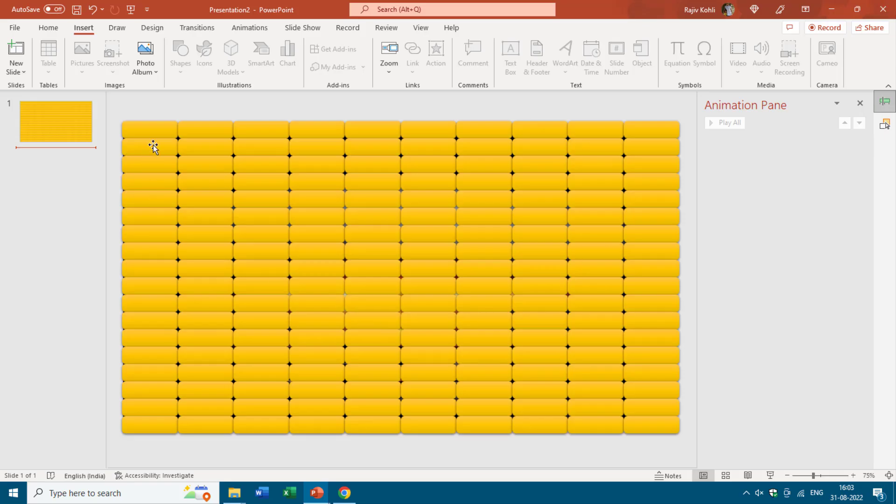
Set the top-left yellow bar's Mouse Click action to Run macro: BringToFront, then start the slide show
left_click(156, 127)
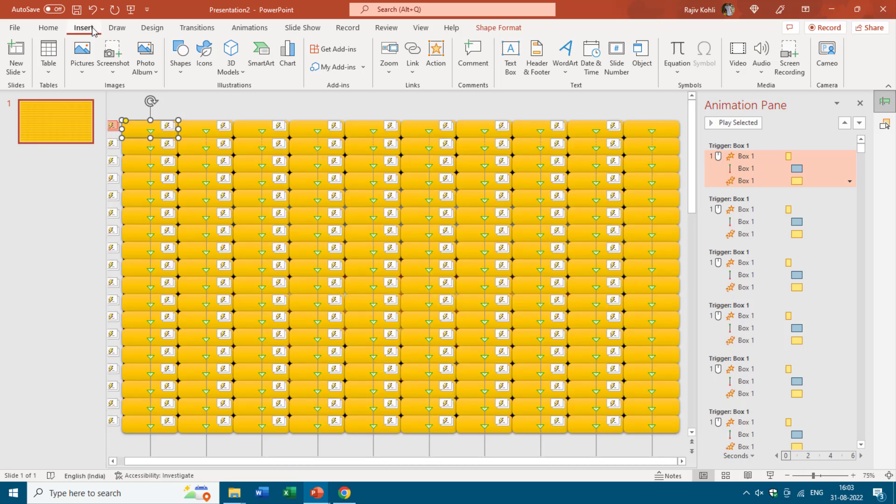
left_click(434, 55)
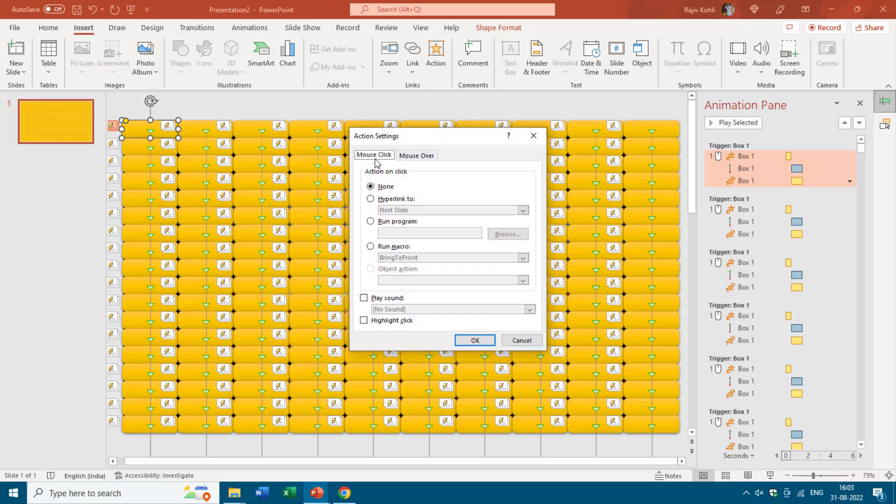
left_click(372, 247)
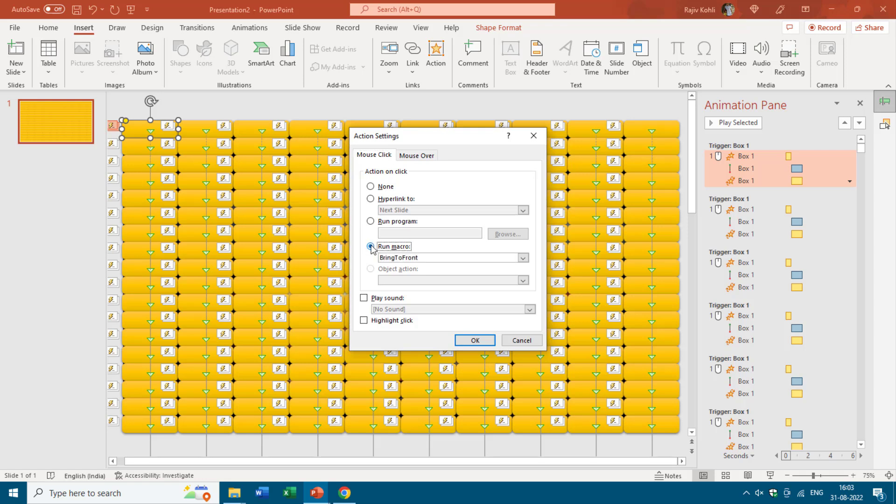
left_click(395, 259)
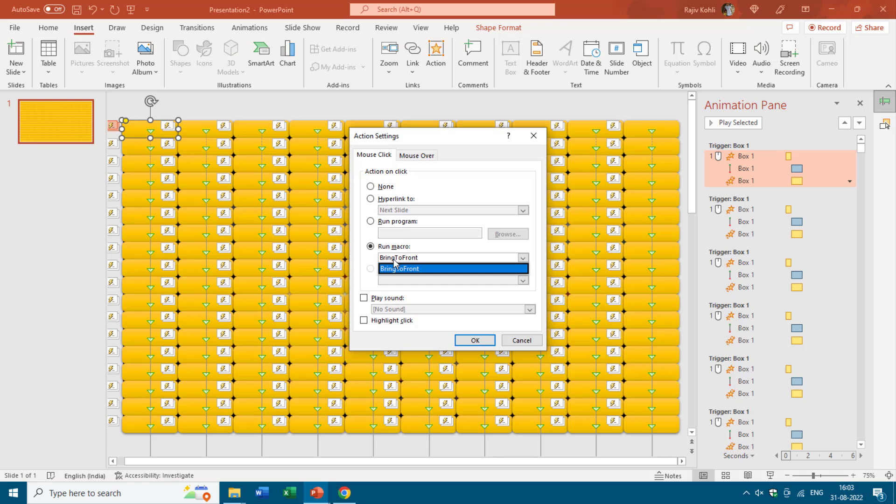
left_click(393, 260)
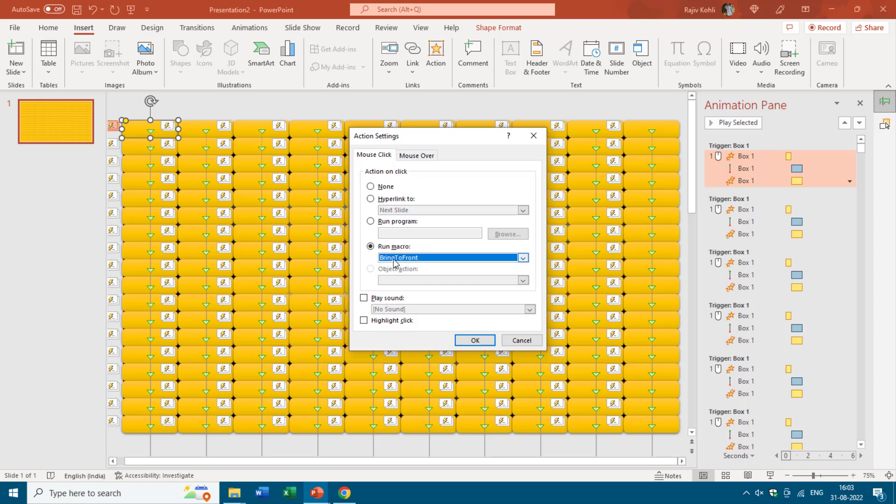
left_click(475, 341)
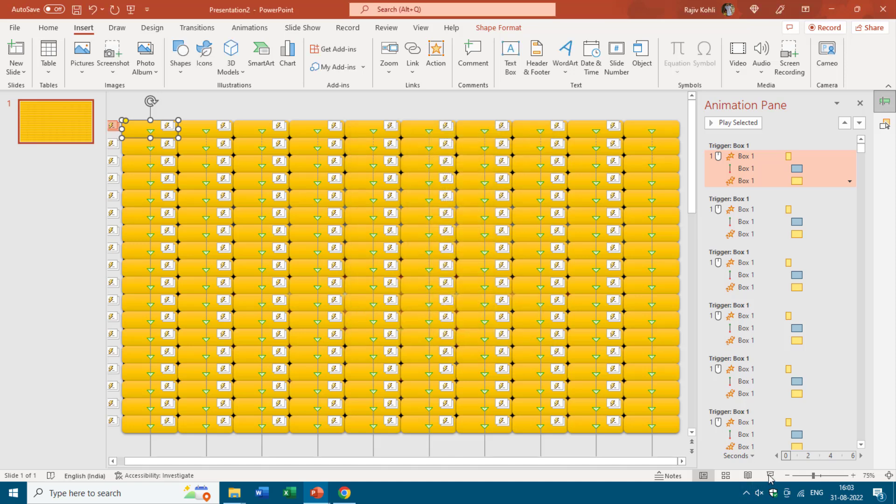
left_click(770, 476)
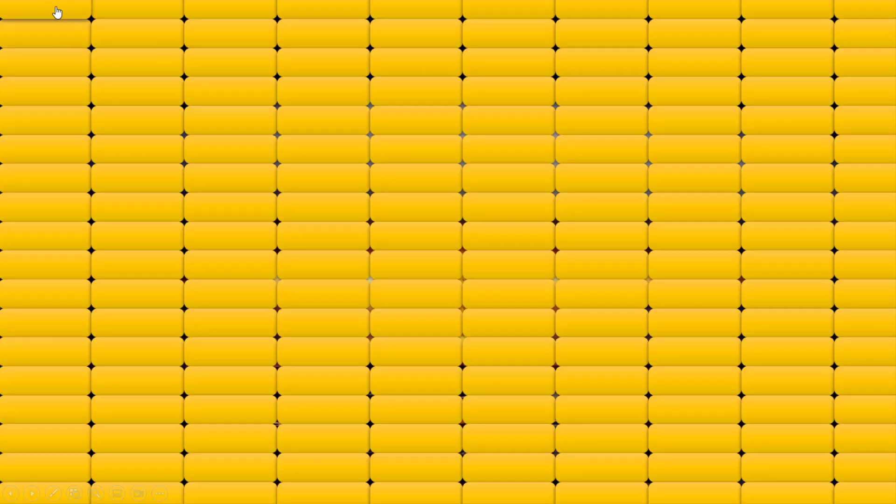
Test a bar in the show, then set an upper-middle bar's Mouse Over action to run BringToFront
left_click(424, 213)
key("Escape")
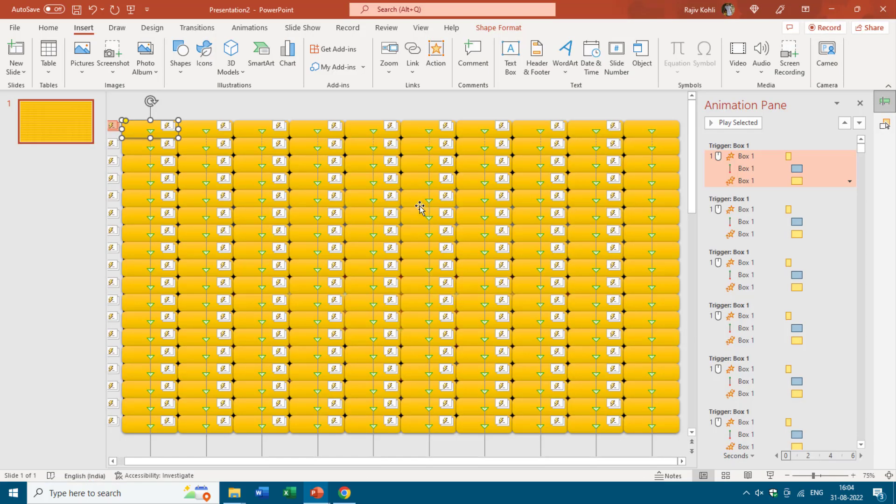
left_click(360, 210)
scroll(356, 206, "down", 1)
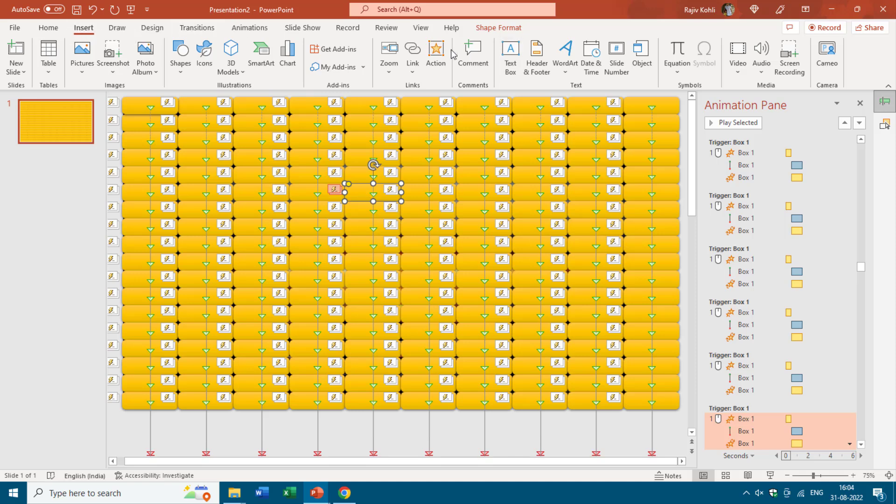
left_click(436, 52)
left_click(423, 156)
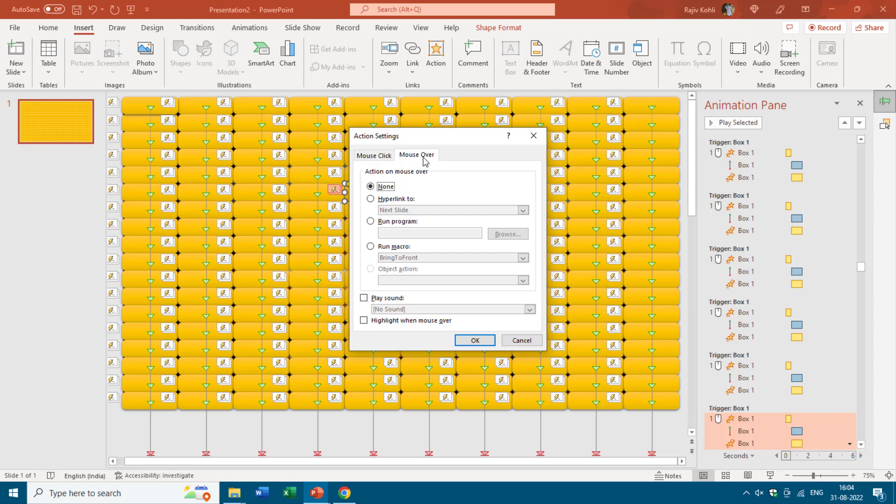
left_click(374, 247)
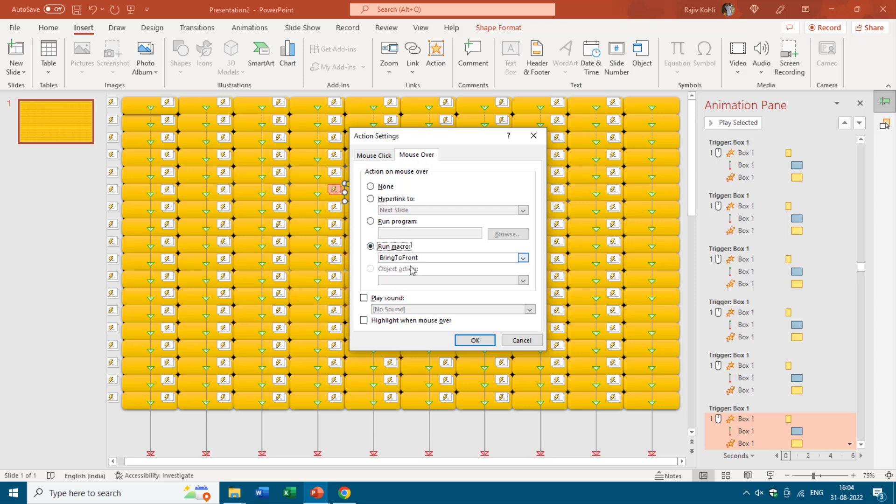
left_click(481, 345)
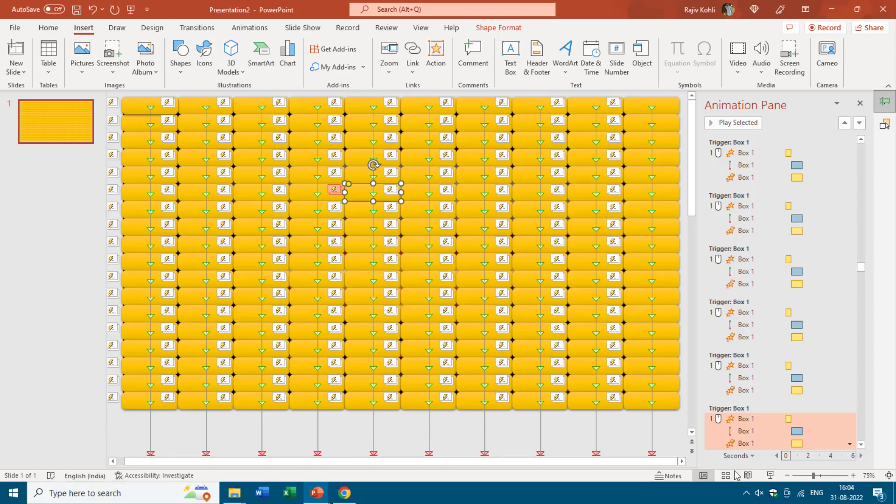
left_click(770, 475)
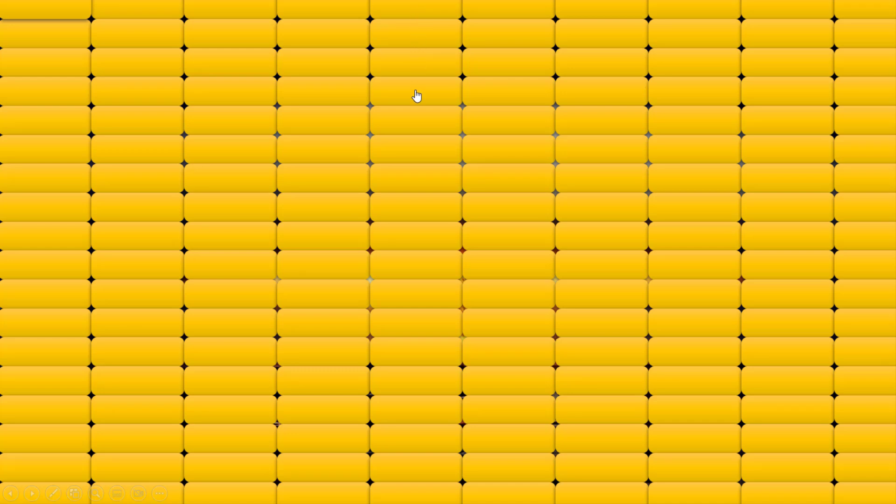
left_click(412, 153)
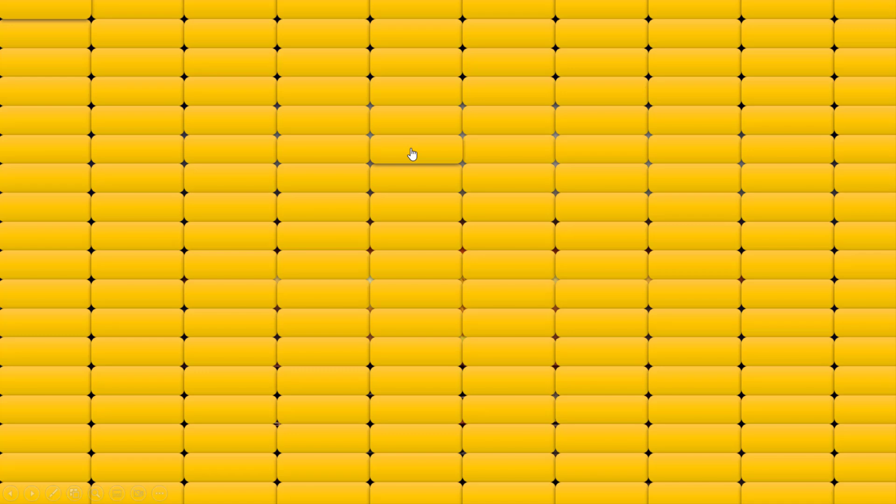
key("Escape")
left_click(182, 100)
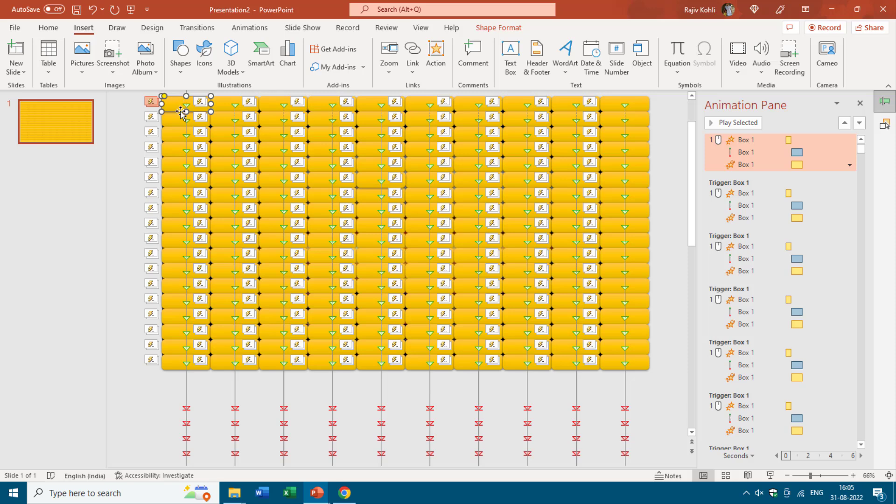
scroll(182, 111, "down", 2, "ctrl")
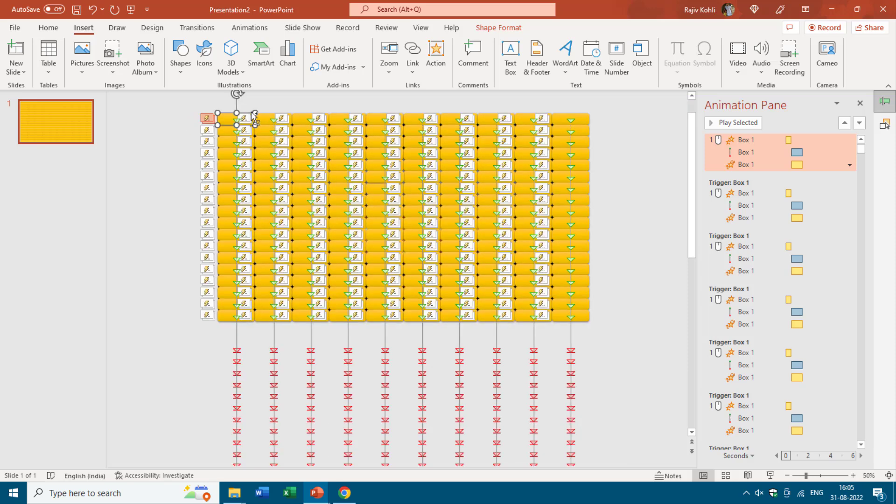
scroll(230, 117, "up", 2, "ctrl")
left_click_drag(209, 123, 165, 116)
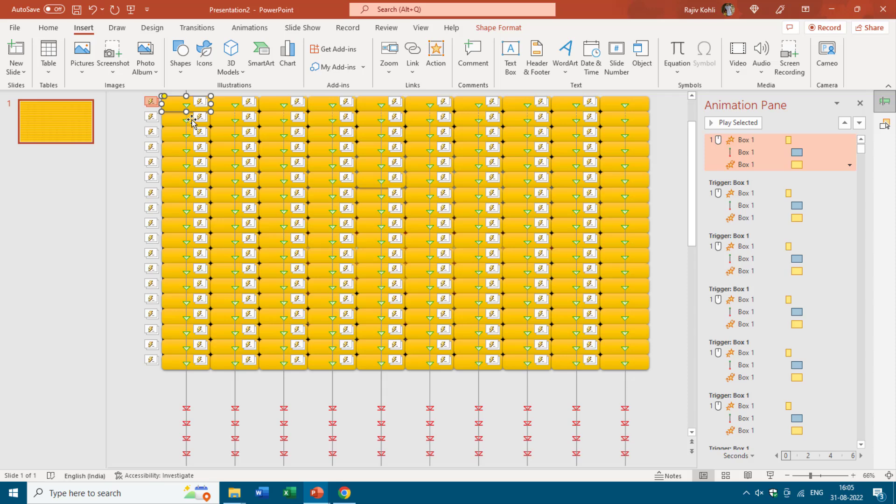
left_click(133, 133)
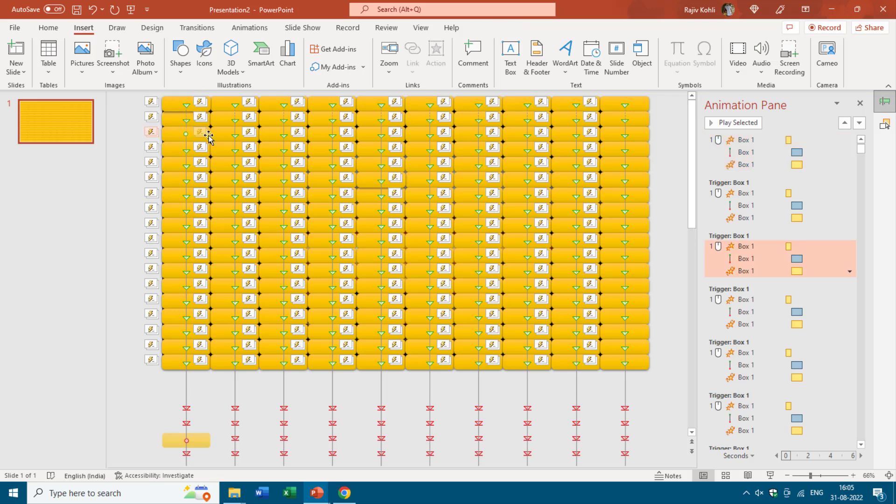
scroll(209, 137, "down", 2)
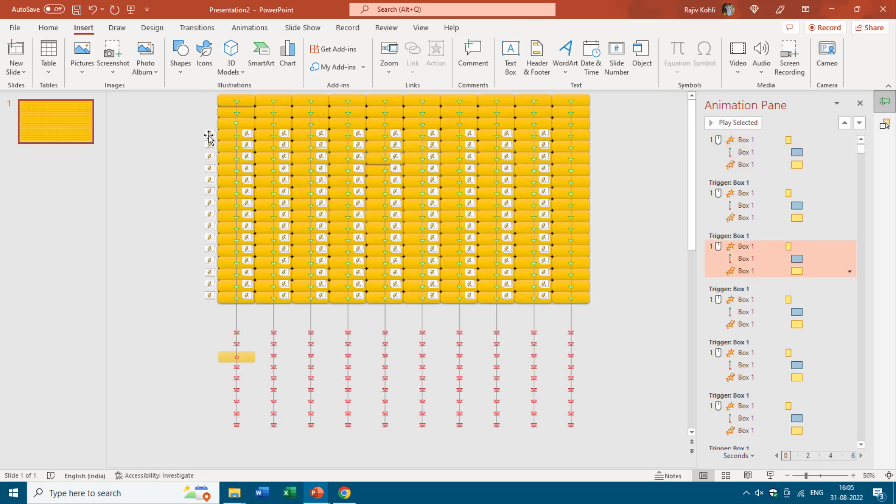
left_click(172, 115)
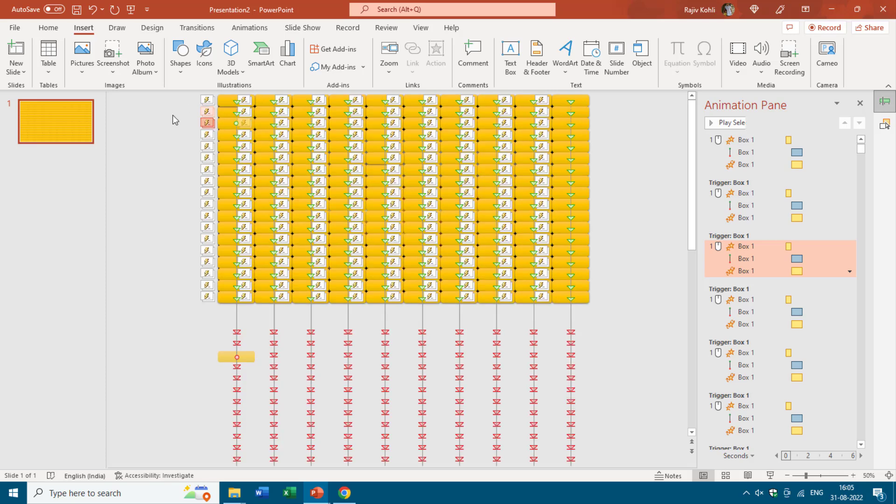
left_click(227, 104)
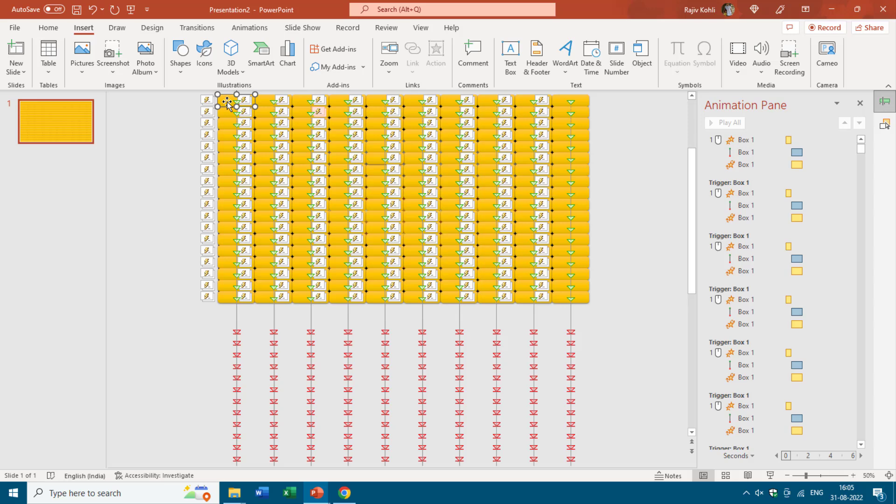
left_click(48, 28)
left_click(27, 56)
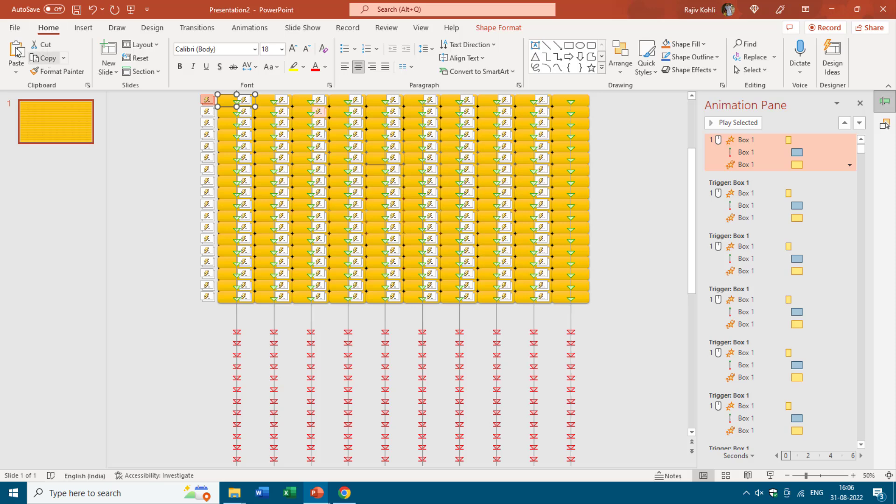
key("ctrl+v")
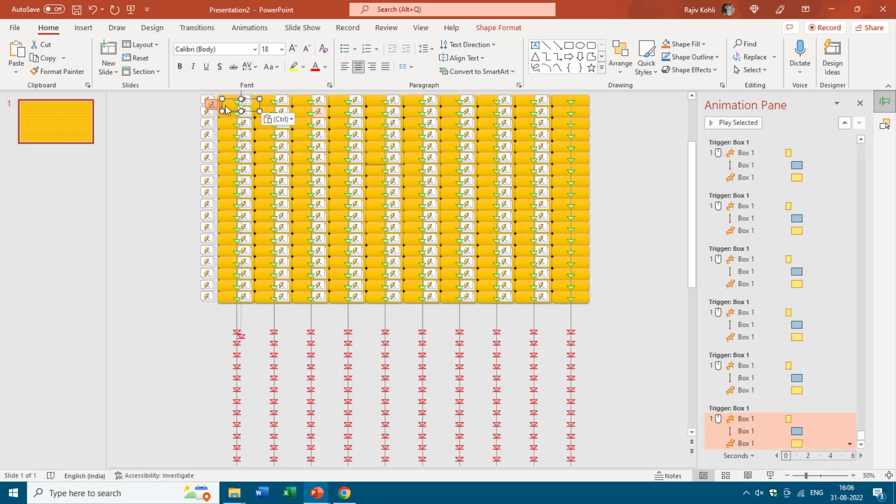
left_click_drag(167, 127, 161, 133)
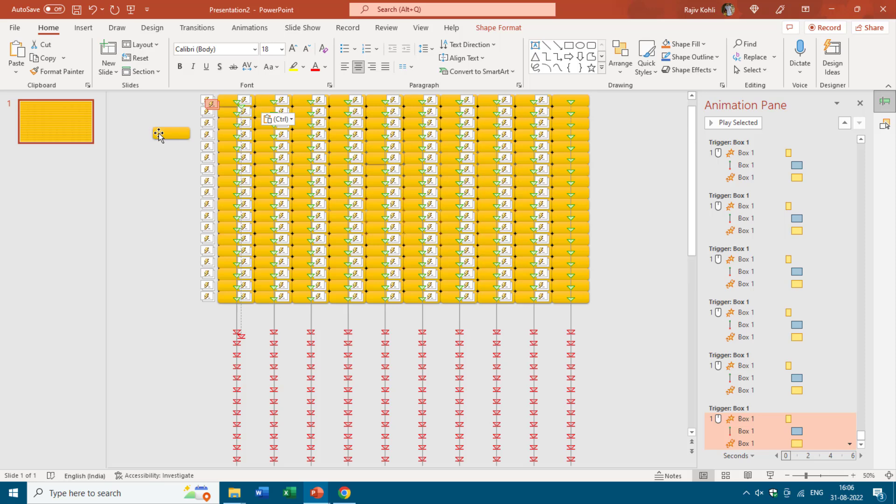
left_click(87, 29)
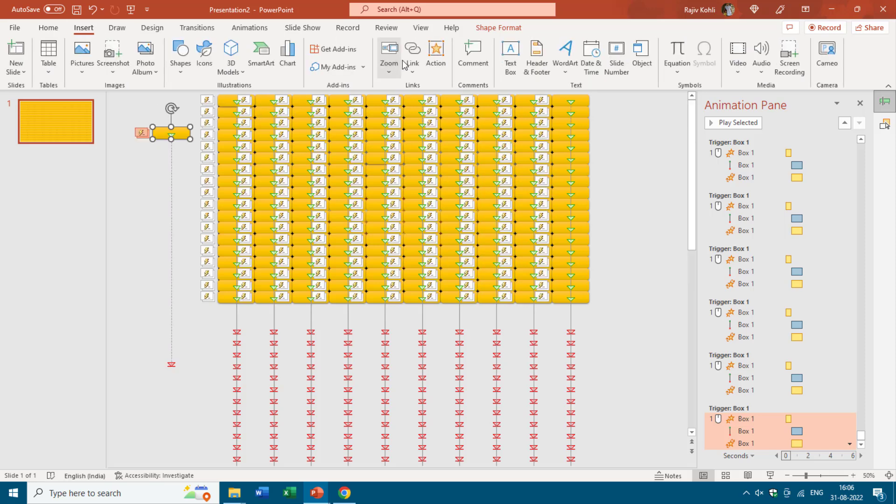
left_click(439, 62)
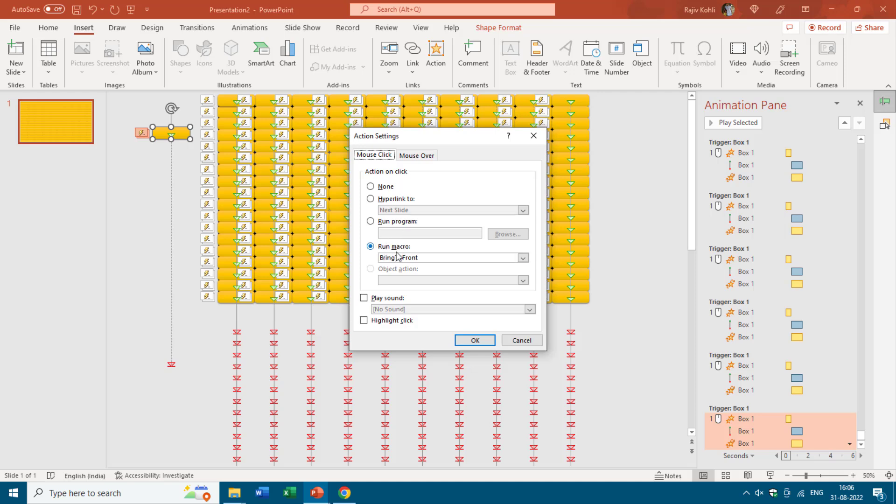
key("Return")
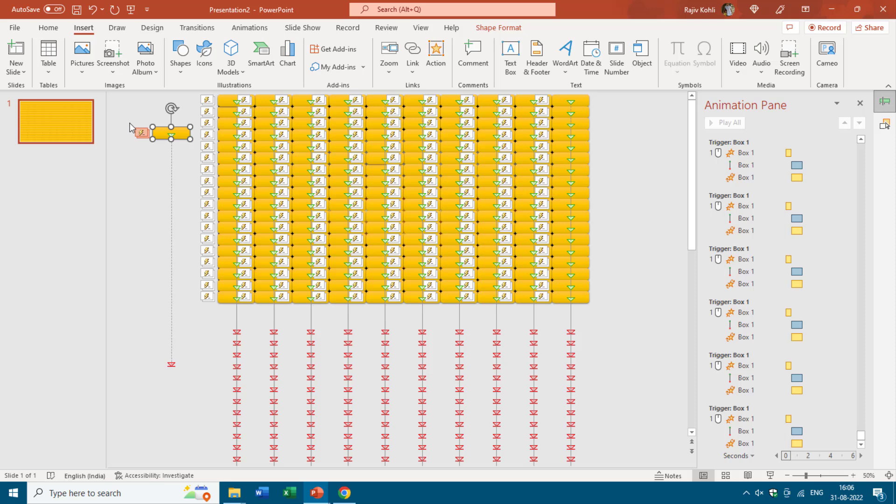
key("Delete")
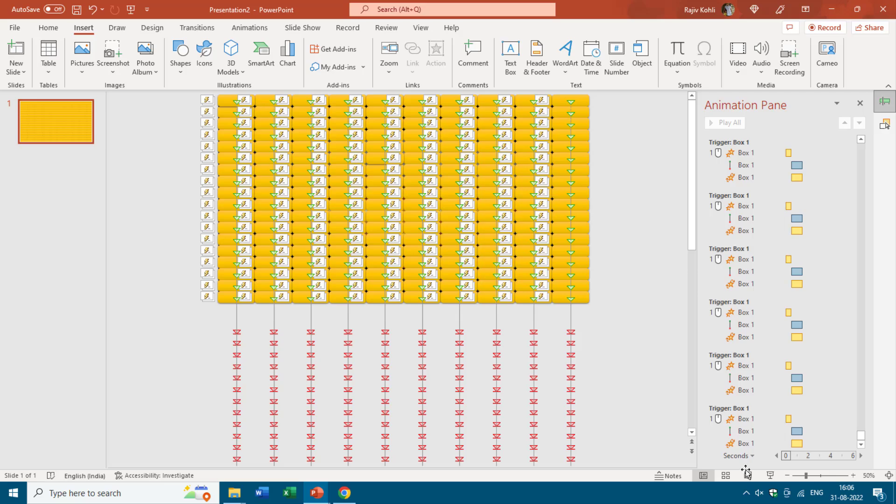
left_click(771, 475)
key("Escape")
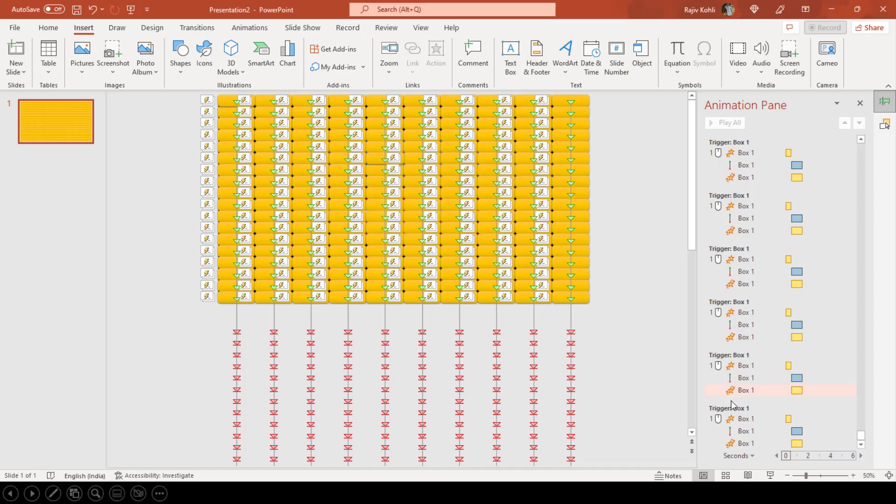
left_click(770, 476)
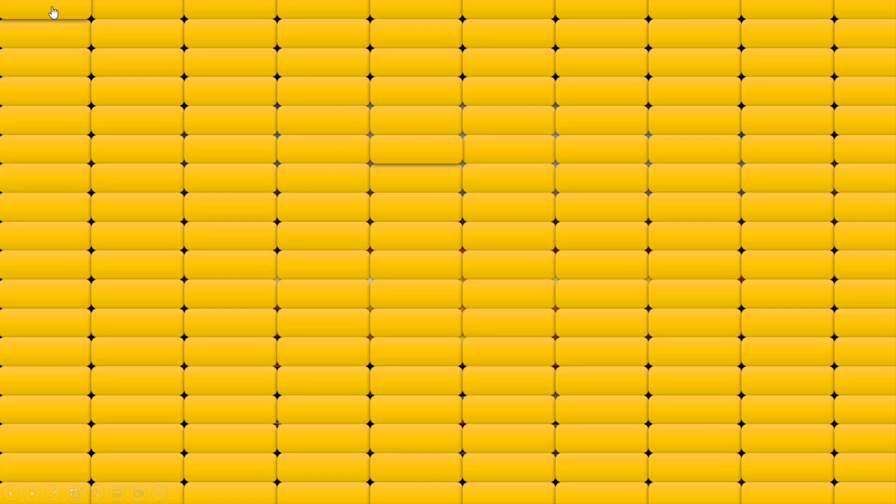
key("Escape")
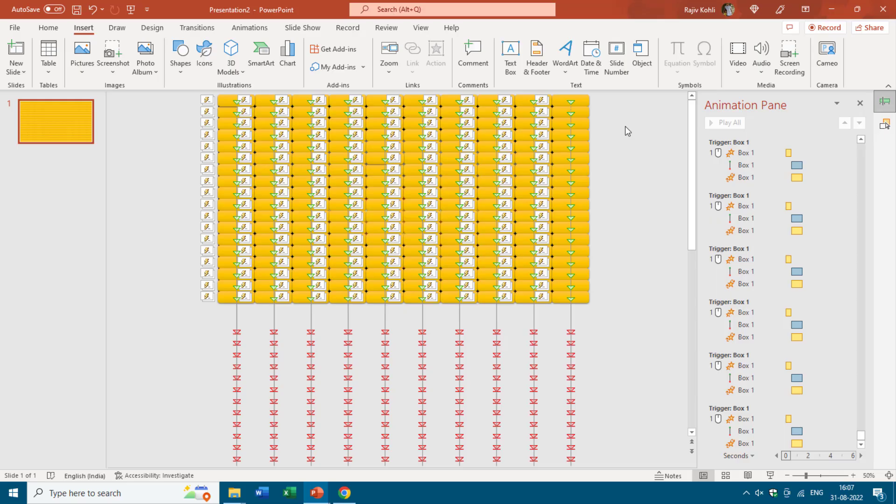